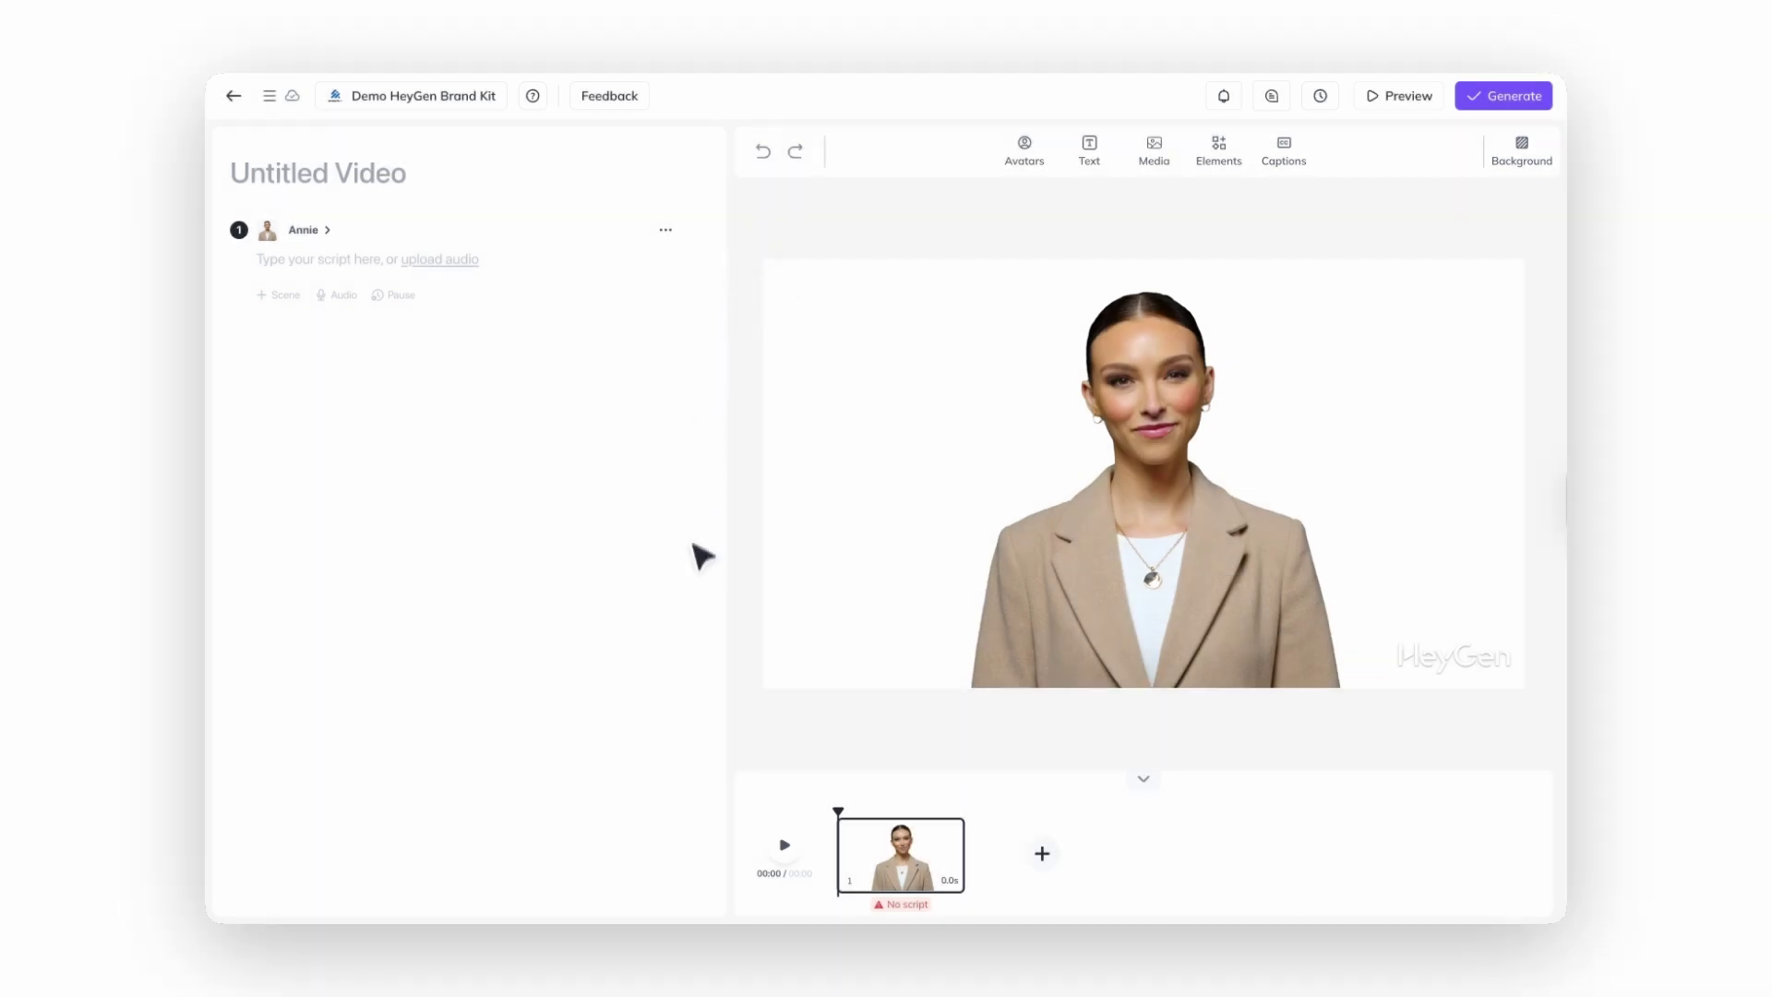
Title the video 'New Video' and write the scene script 'Type it in.'.
left_click(378, 173)
type("New Video")
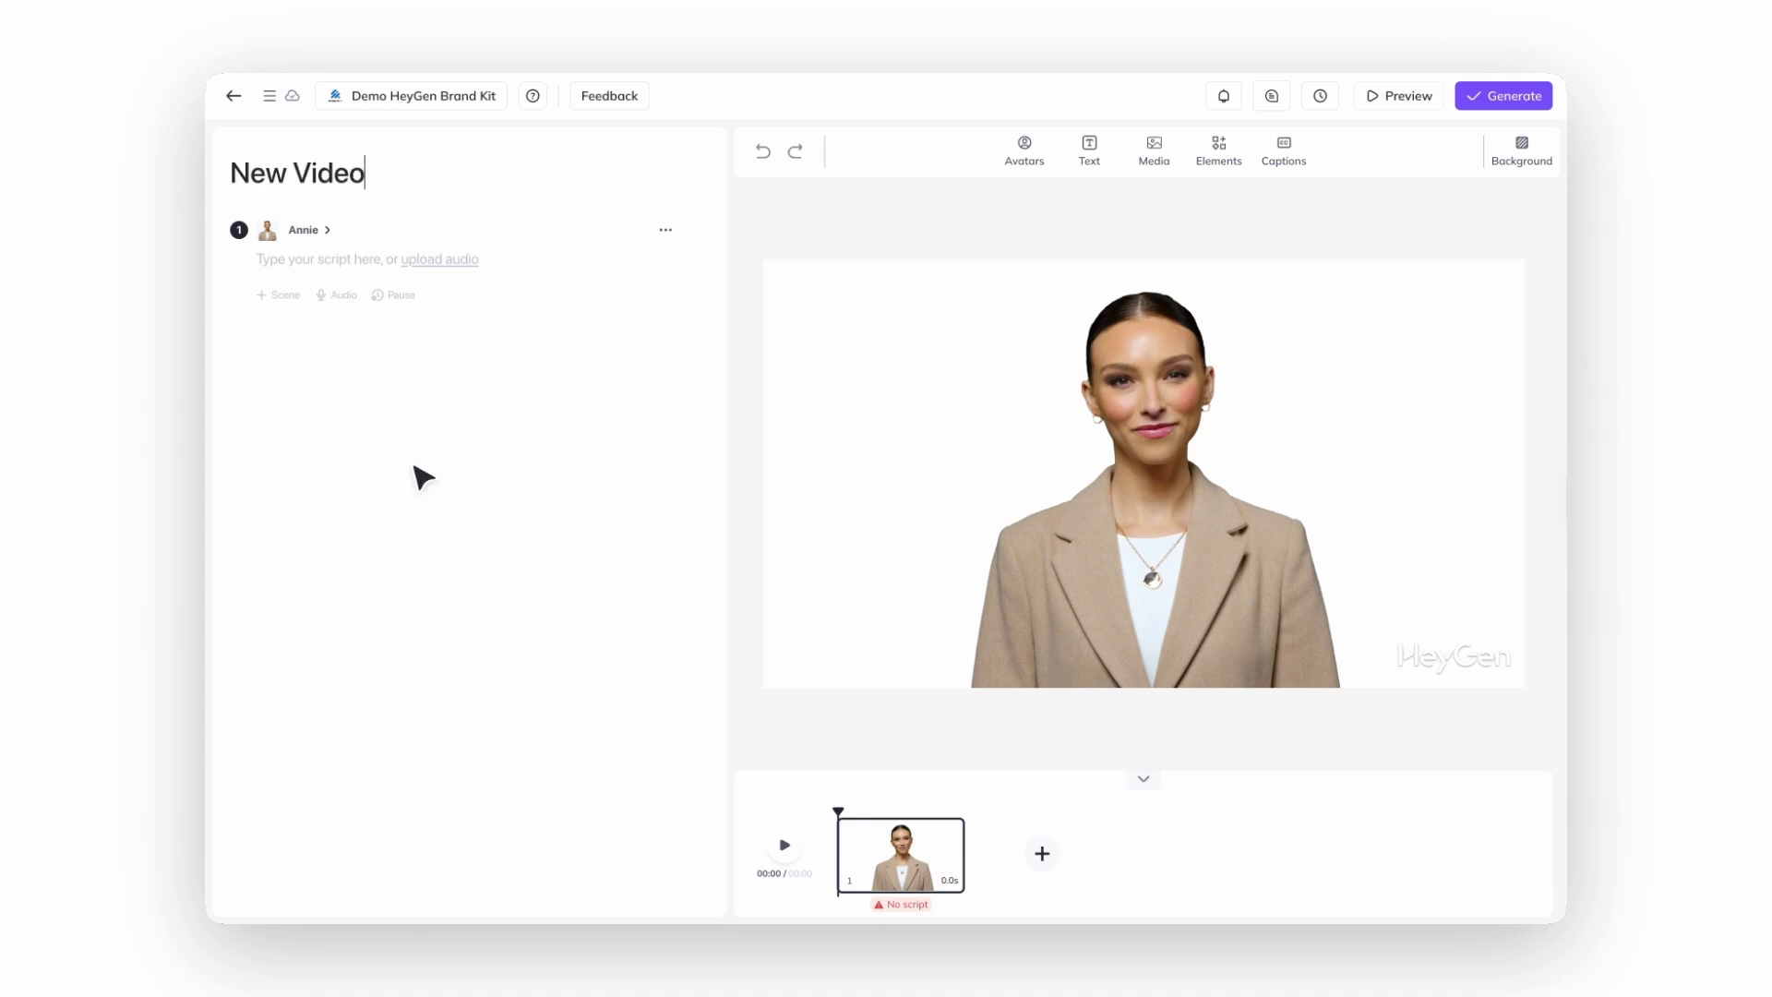
left_click(300, 261)
type("Type it ")
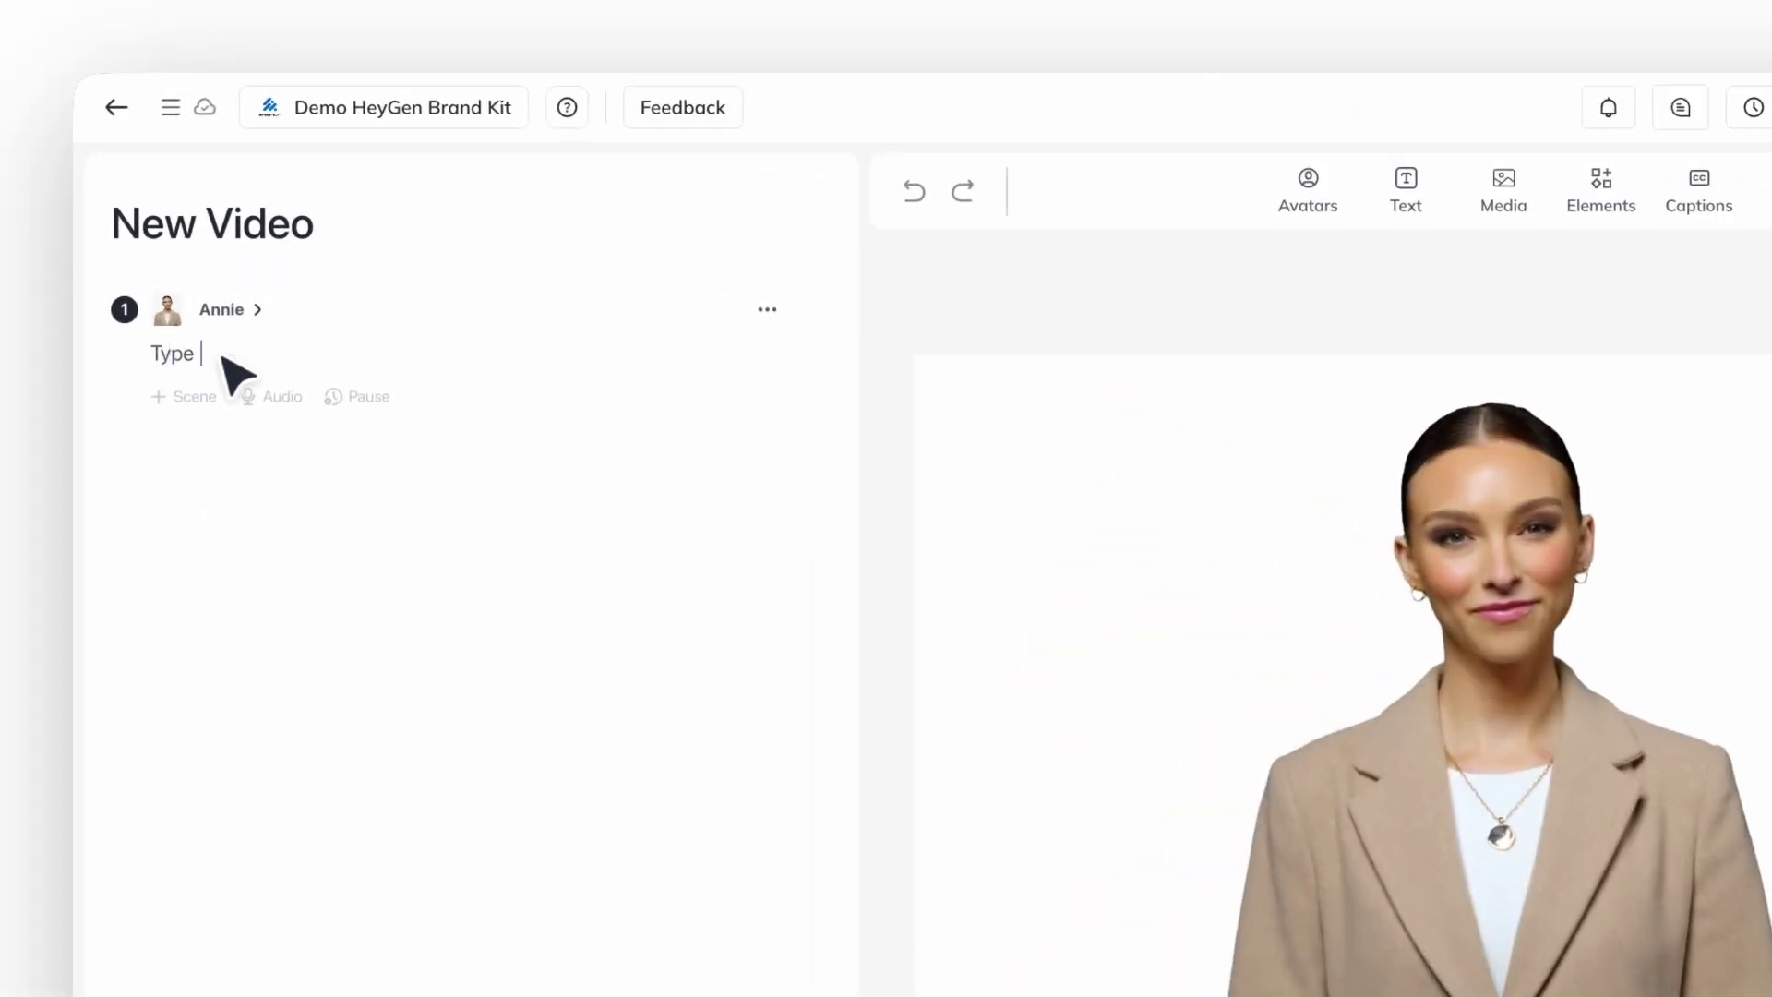
type("in.")
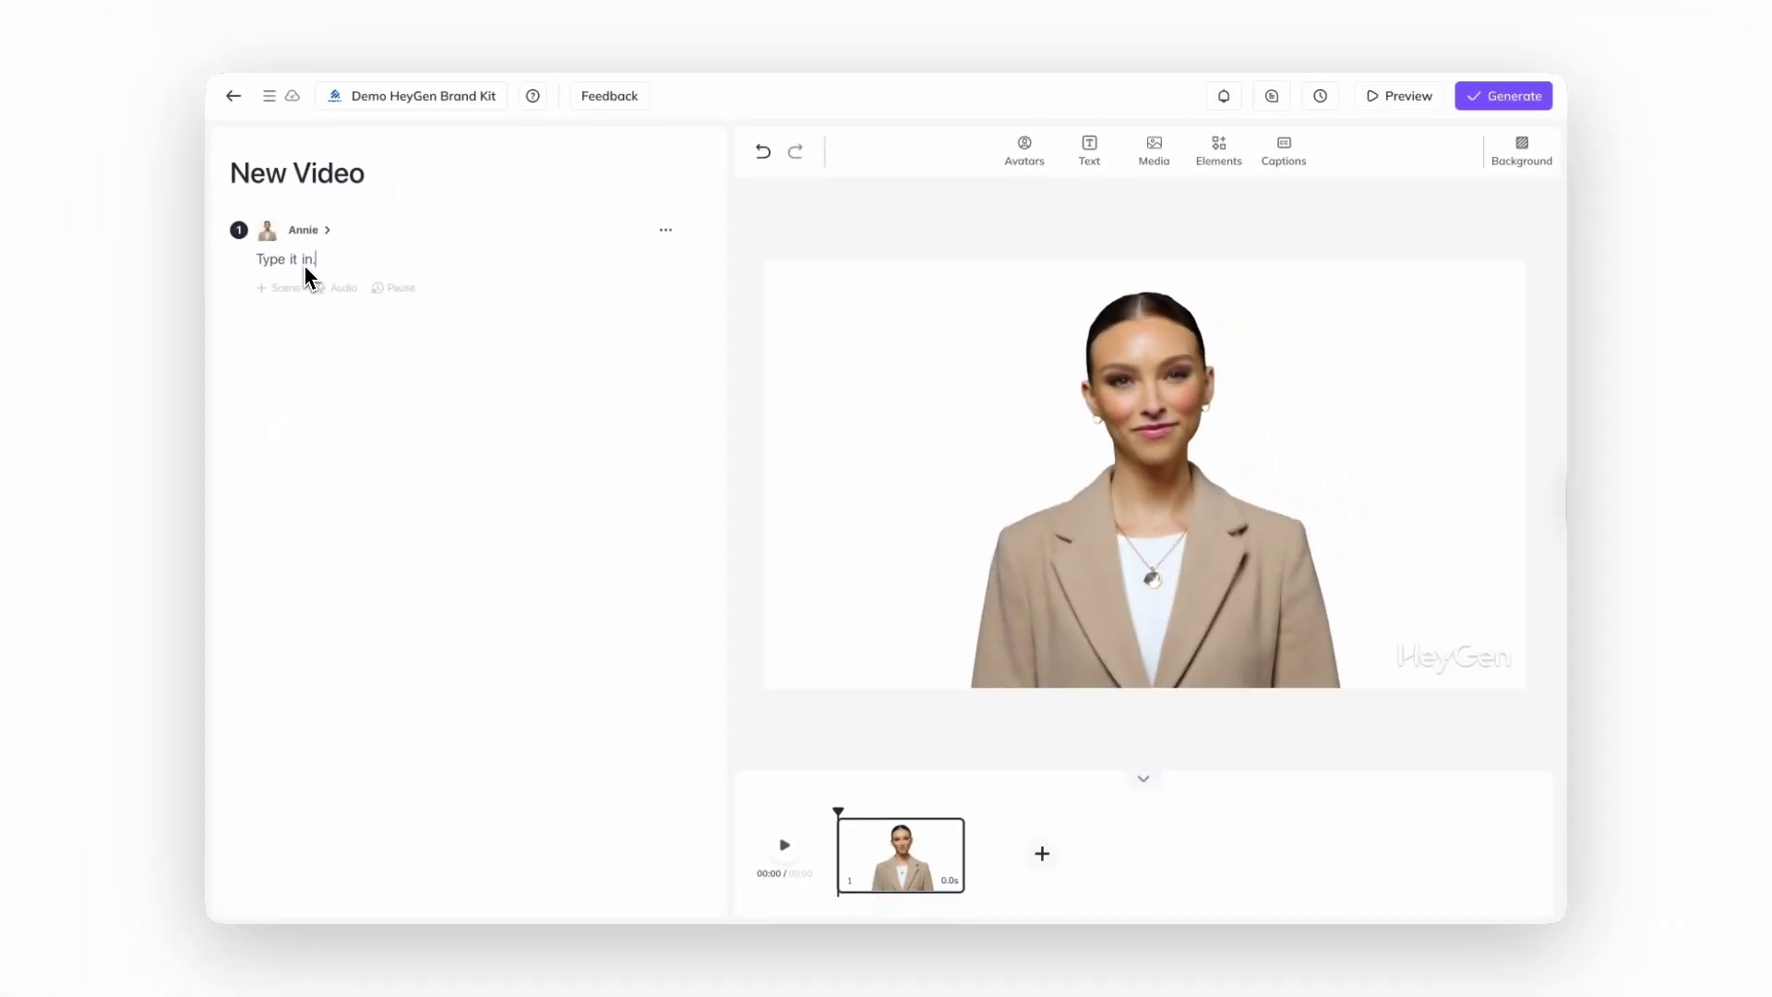
After dismissing the recorder, upload HeyGen_In_video_audio.m4a and add it to the scene.
left_click(349, 289)
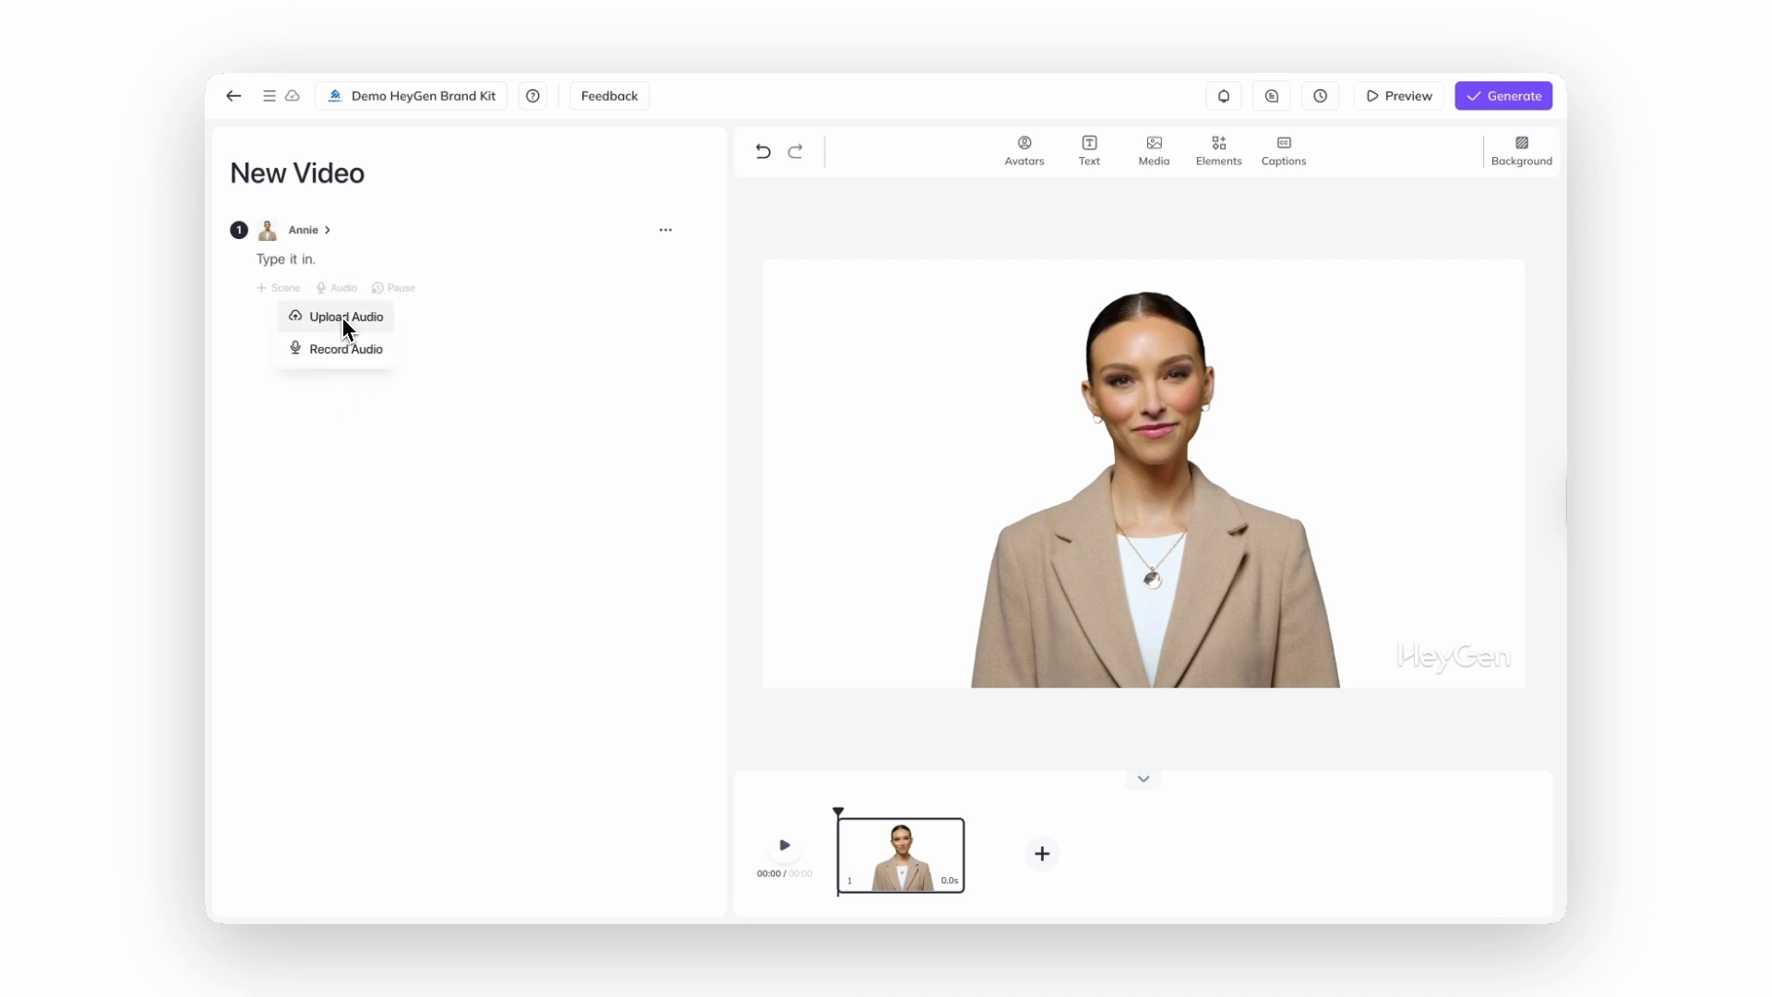
left_click(356, 356)
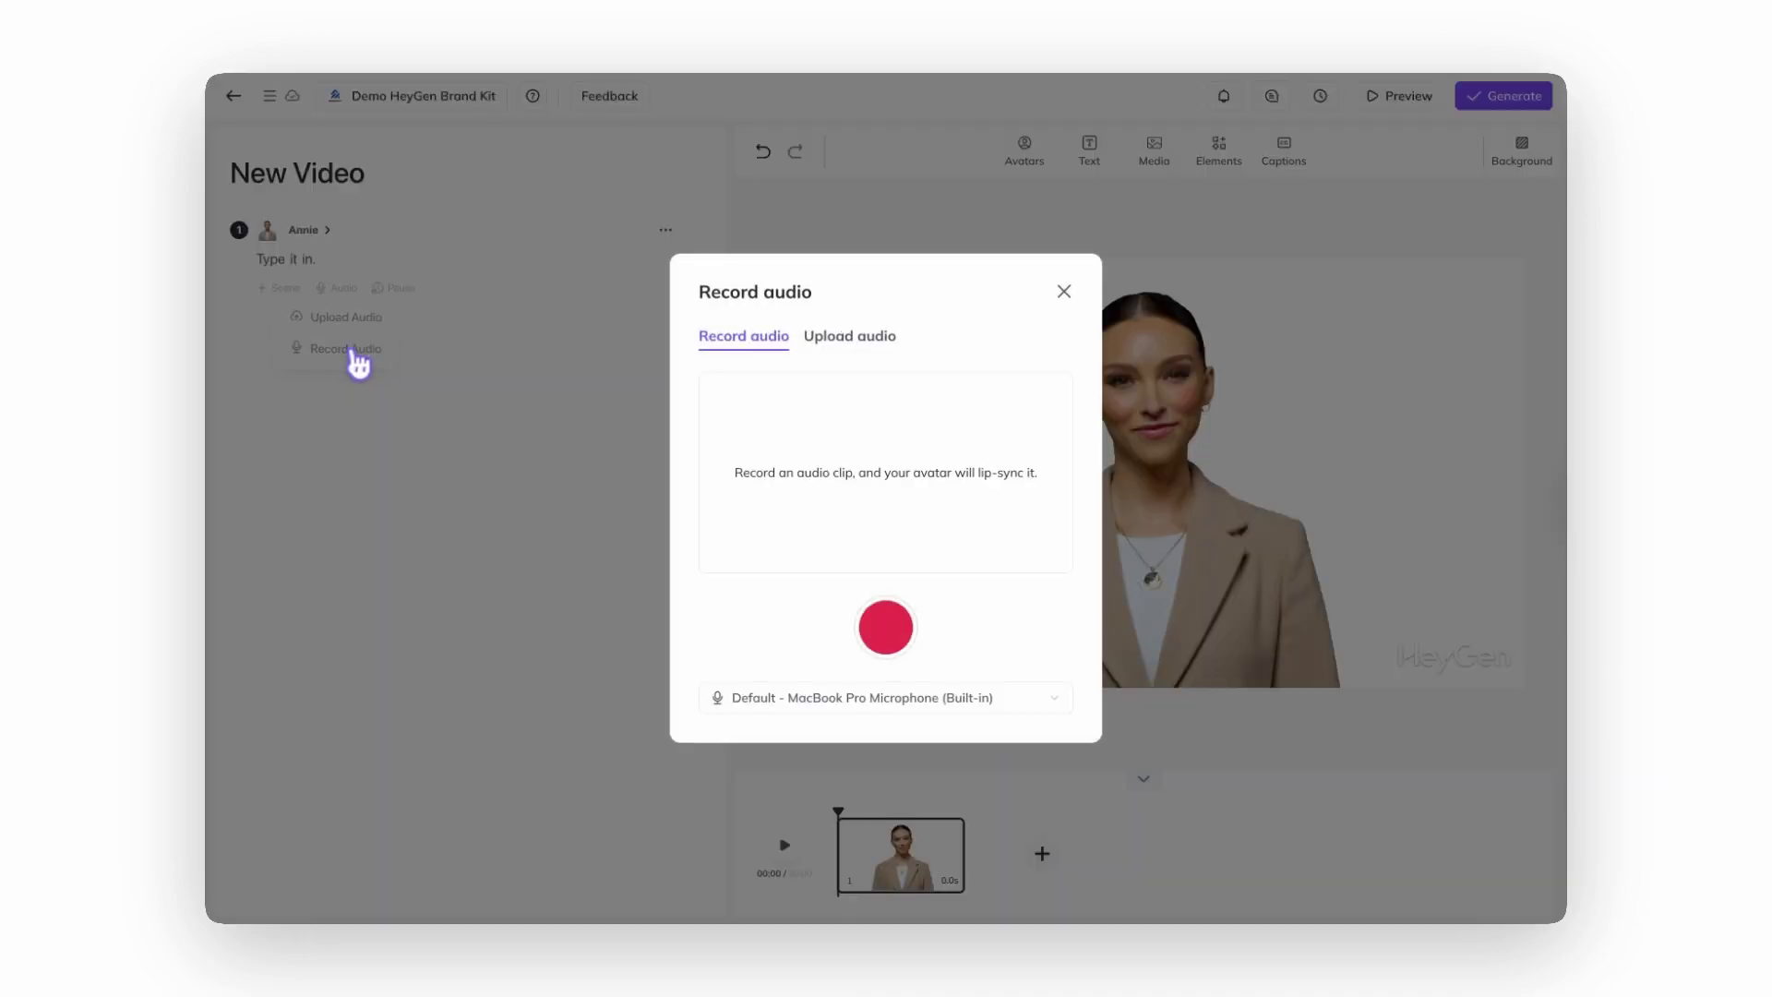
left_click(526, 467)
left_click(342, 295)
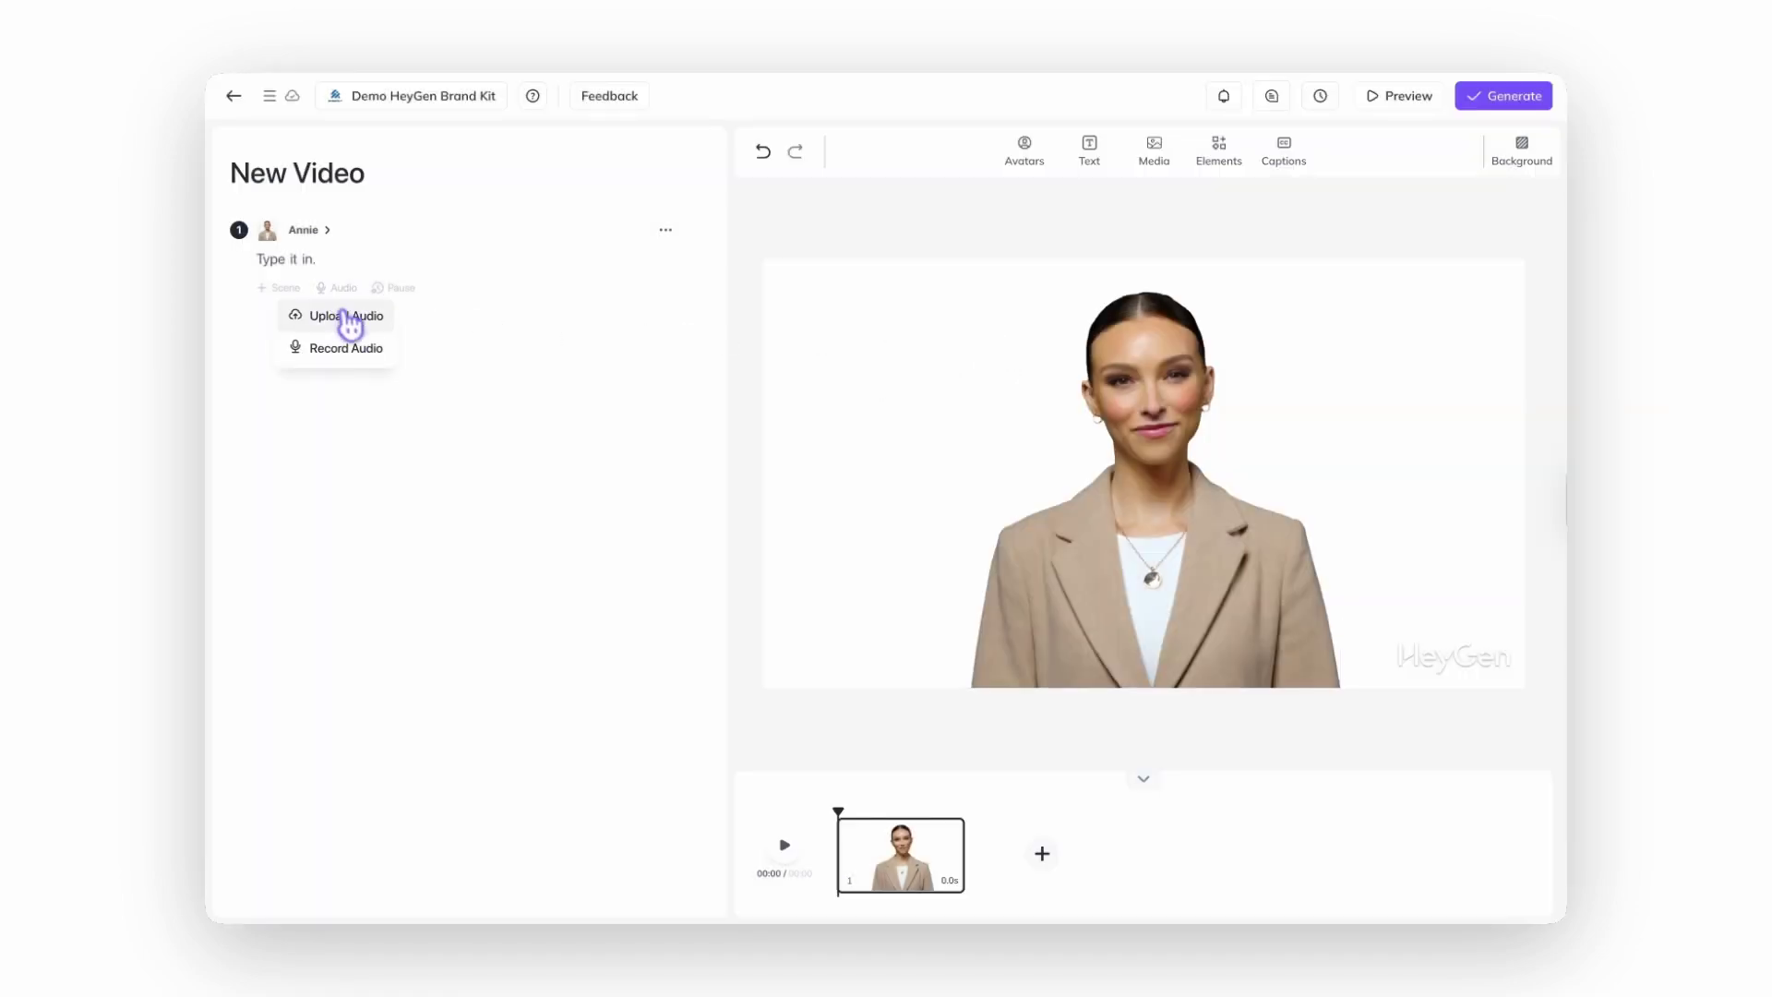
left_click(351, 315)
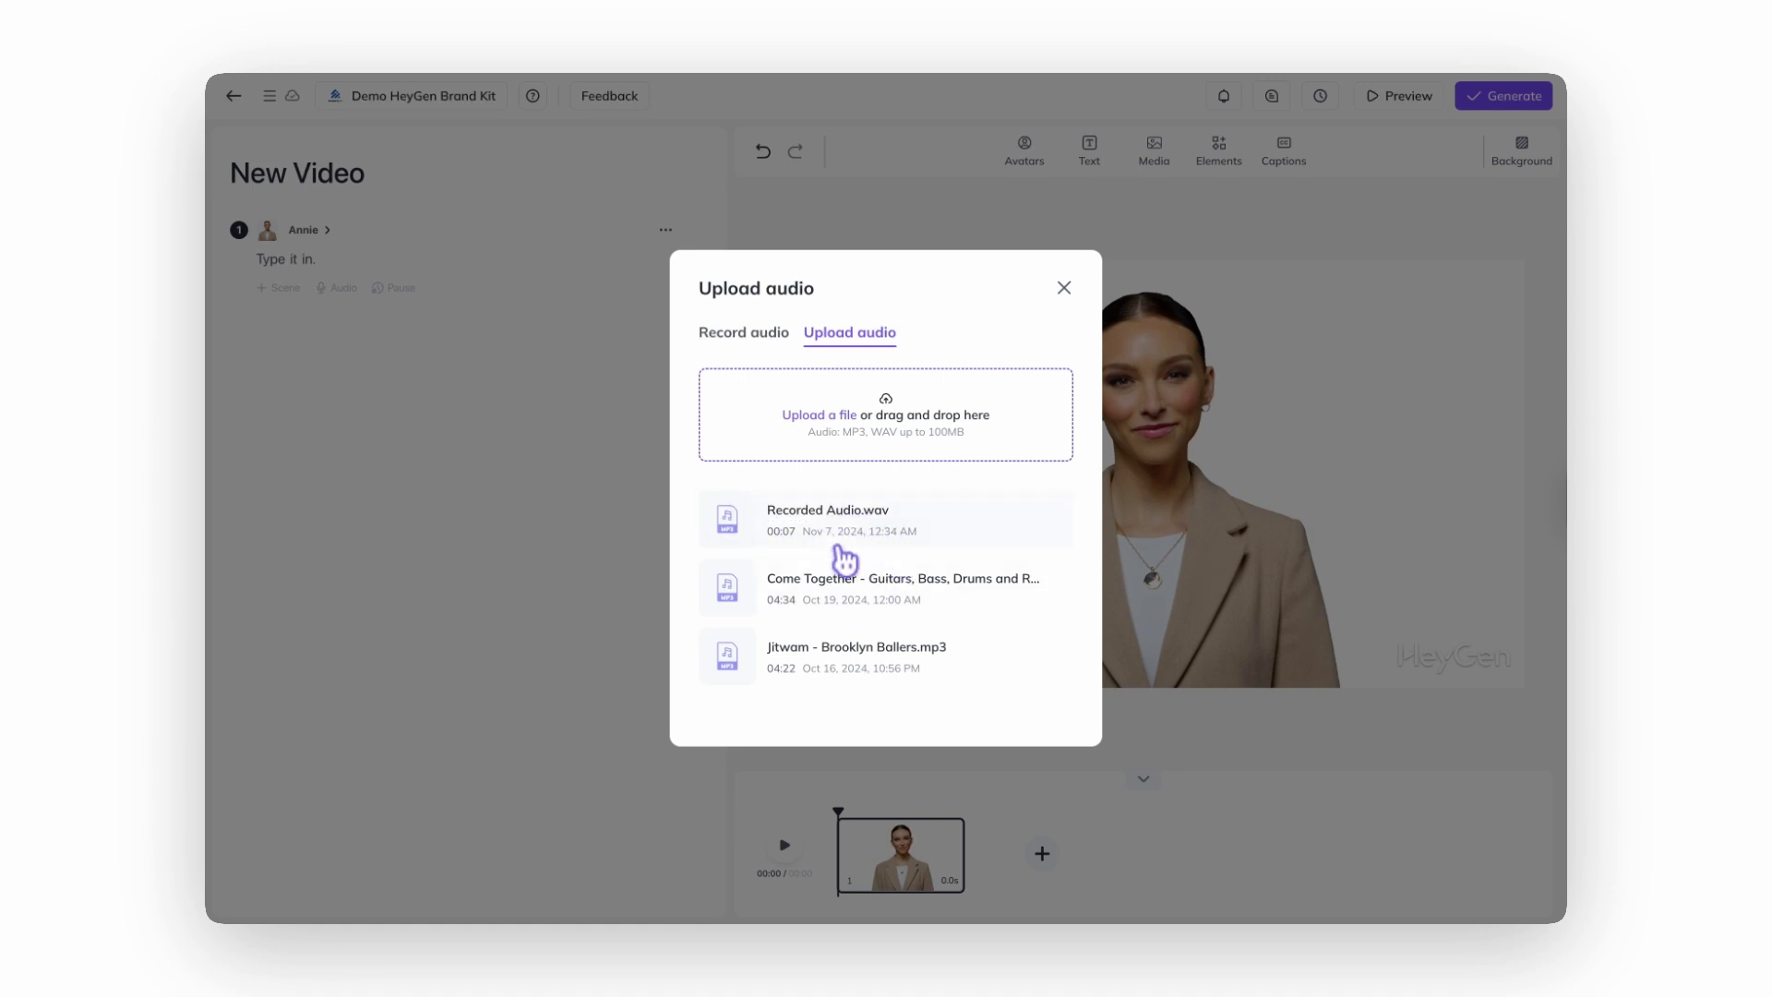
left_click_drag(858, 521, 888, 412)
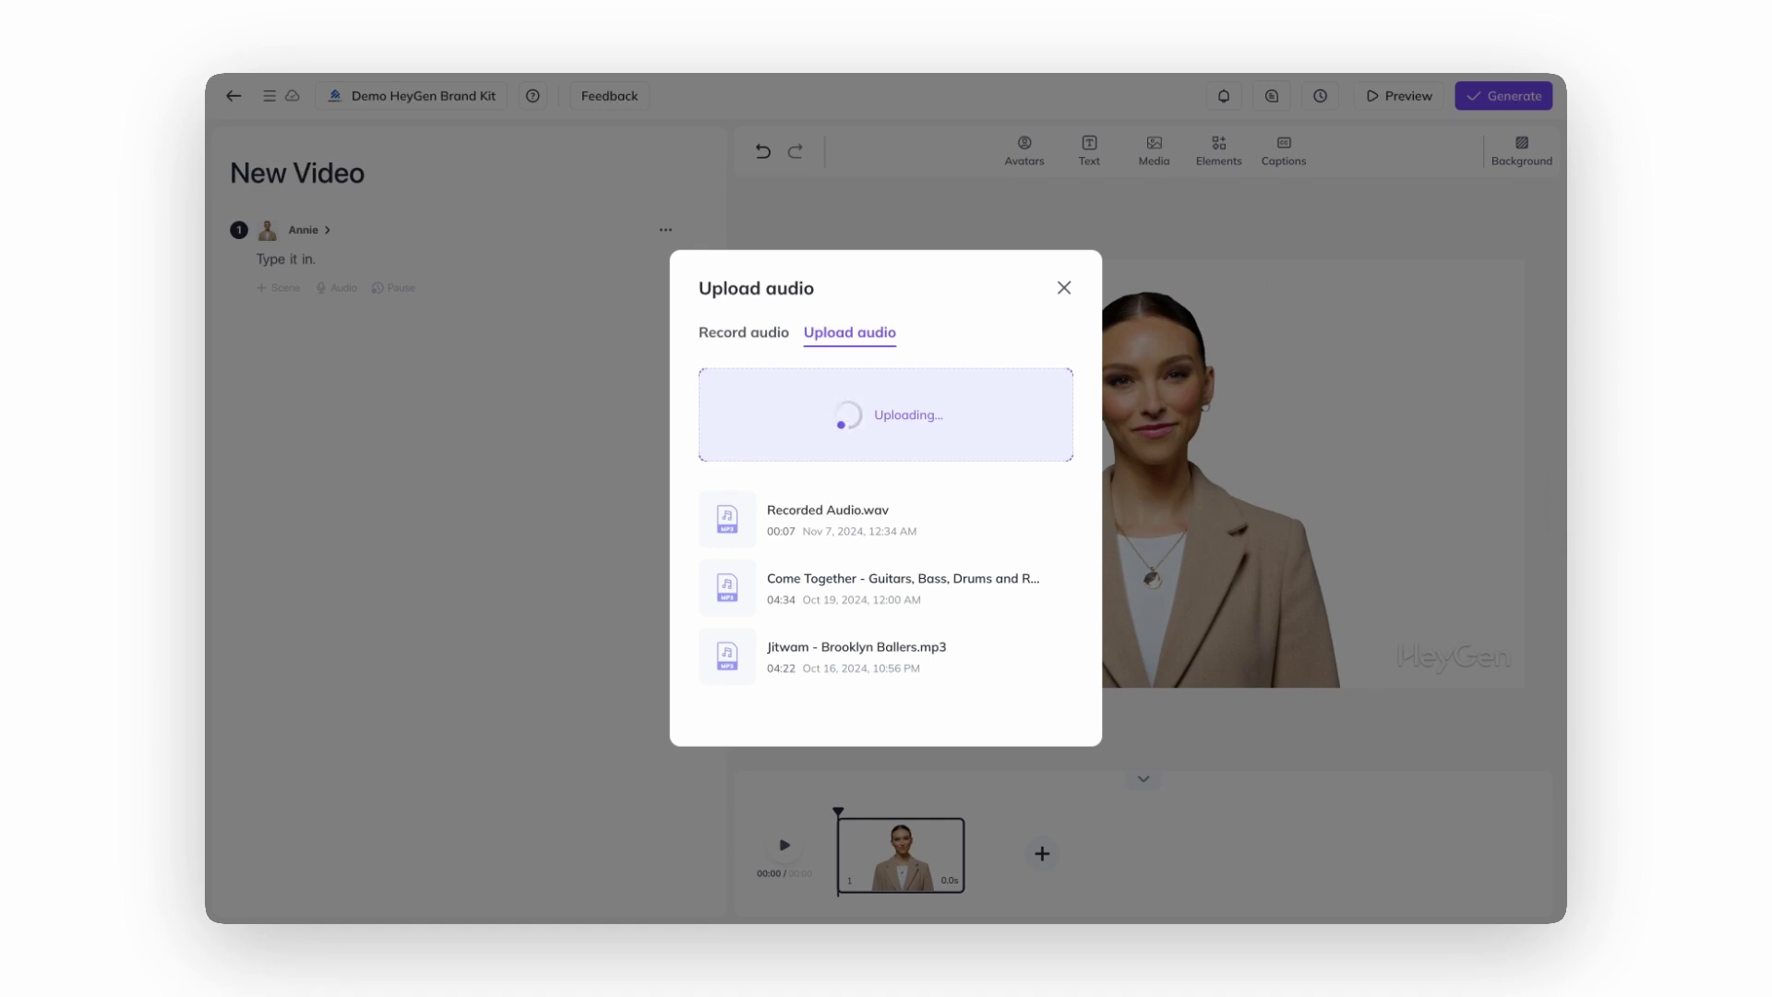
left_click(1008, 593)
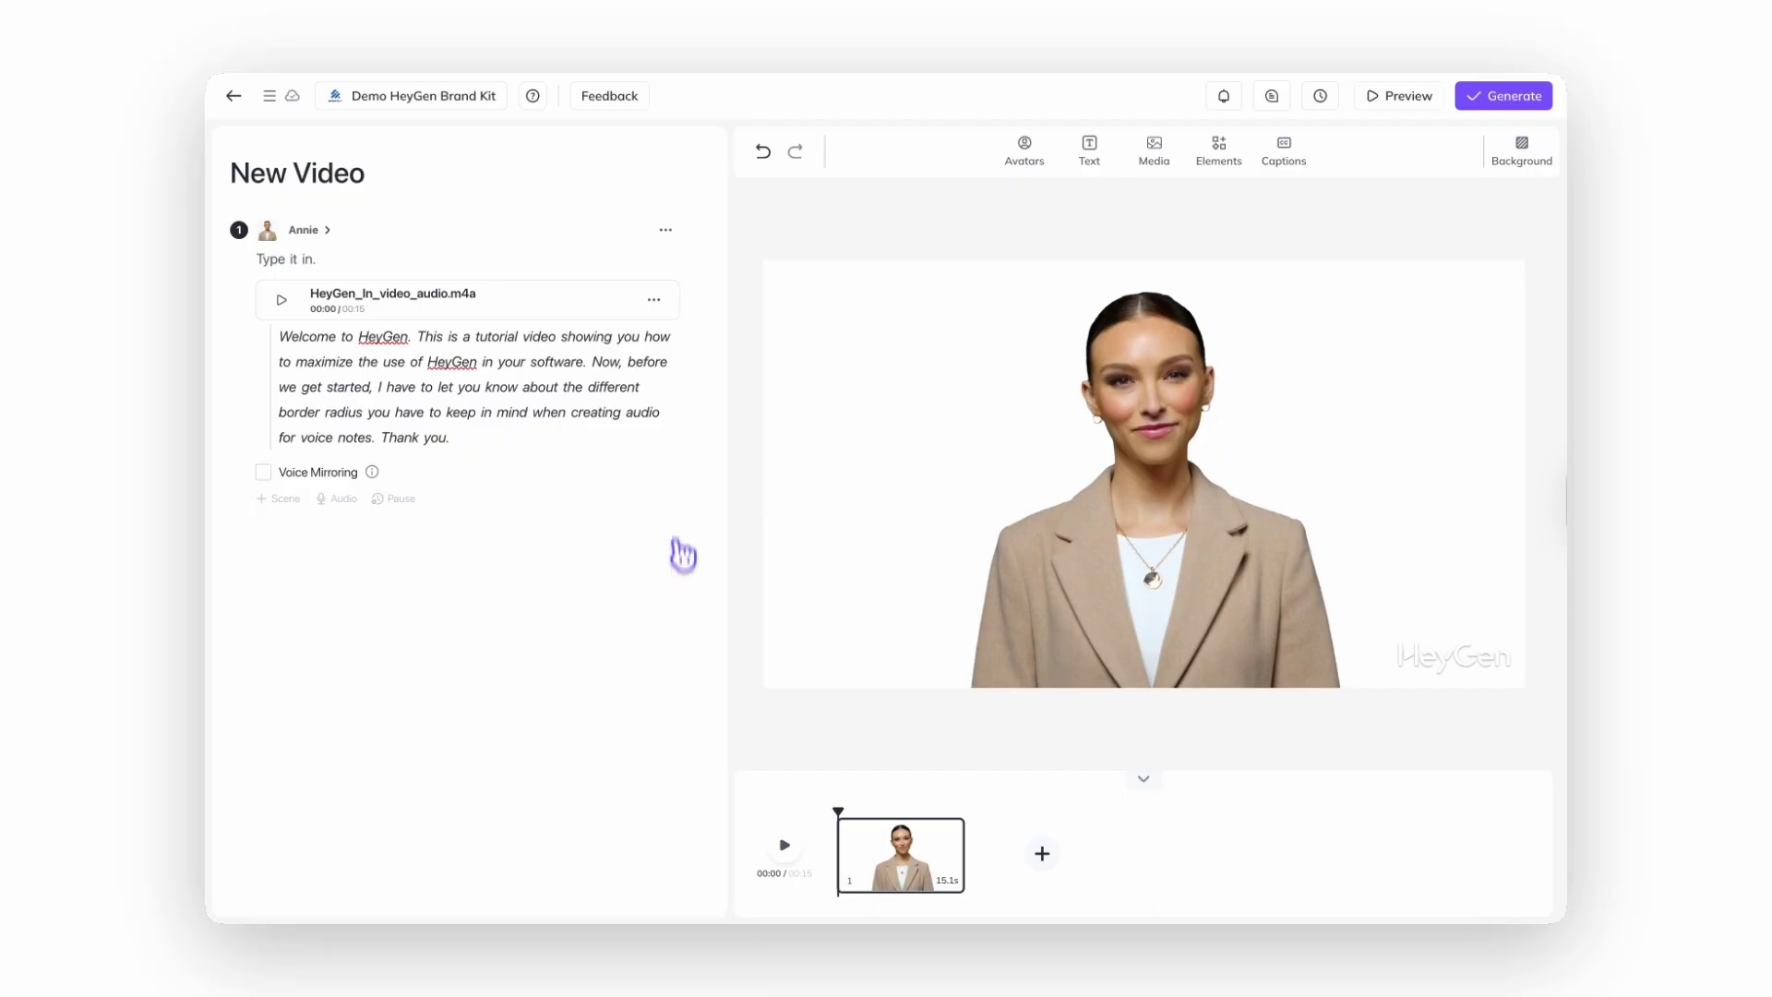
Turn the uploaded audio clip into editable script text after 'Type it in.'.
left_click(653, 299)
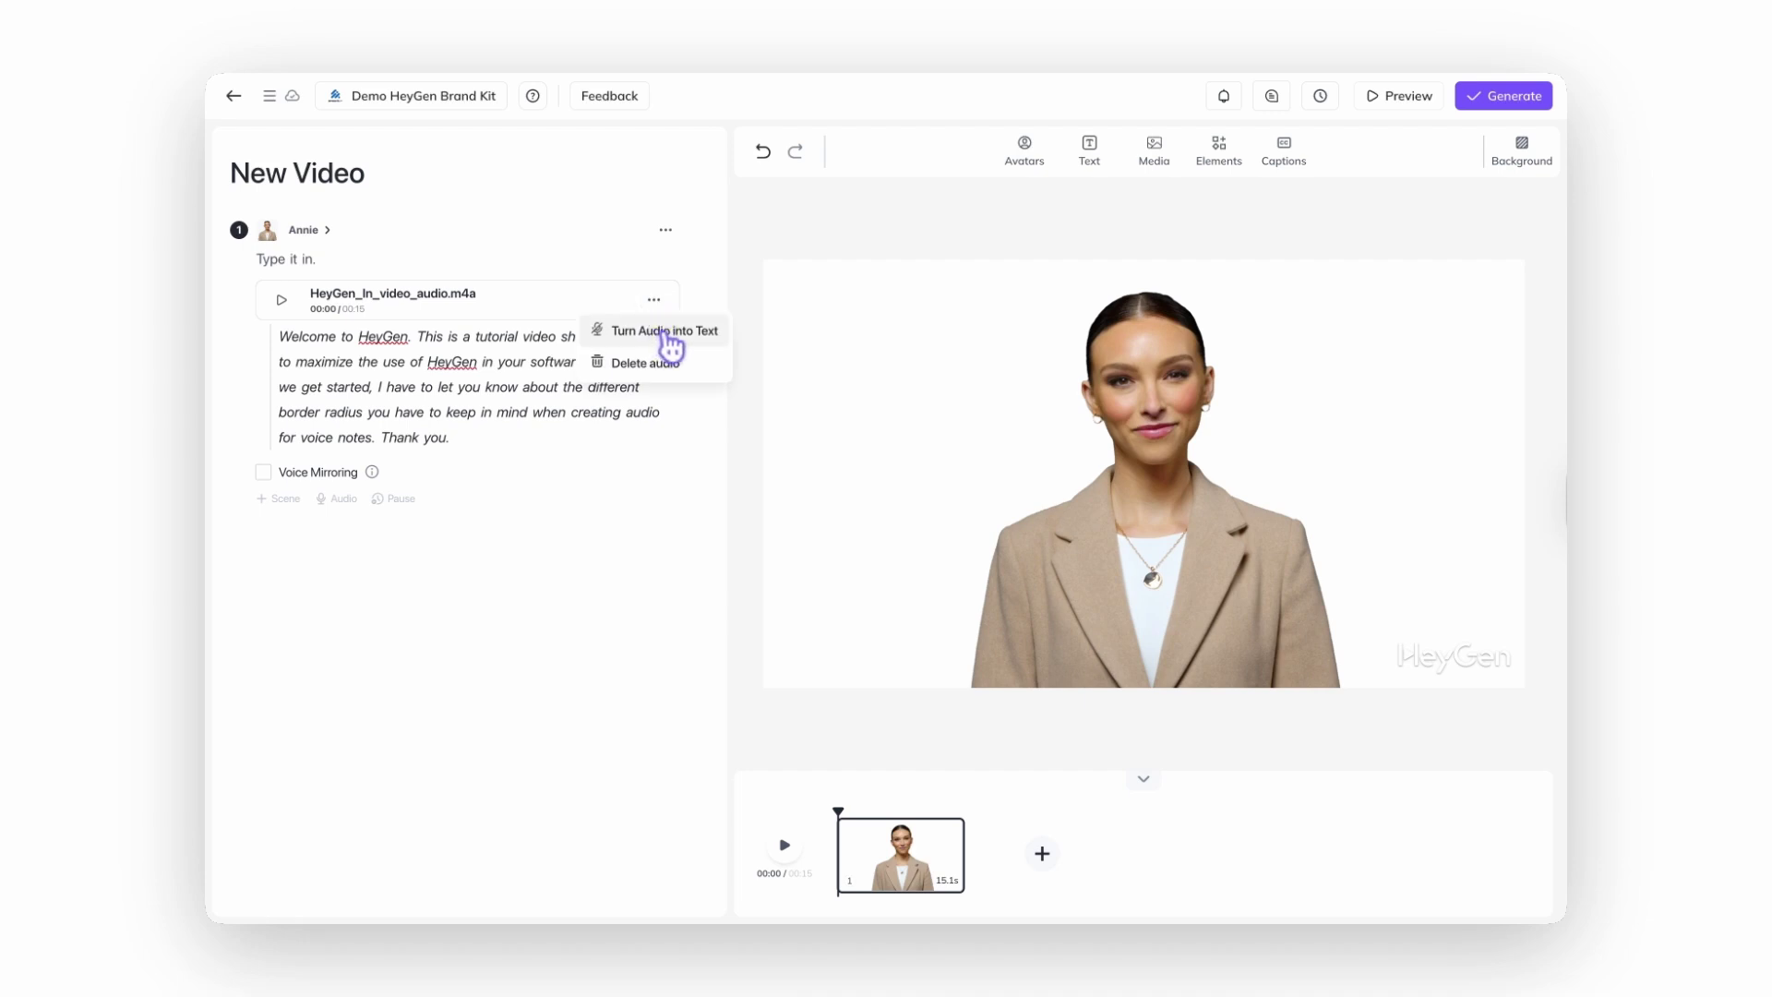
left_click(669, 332)
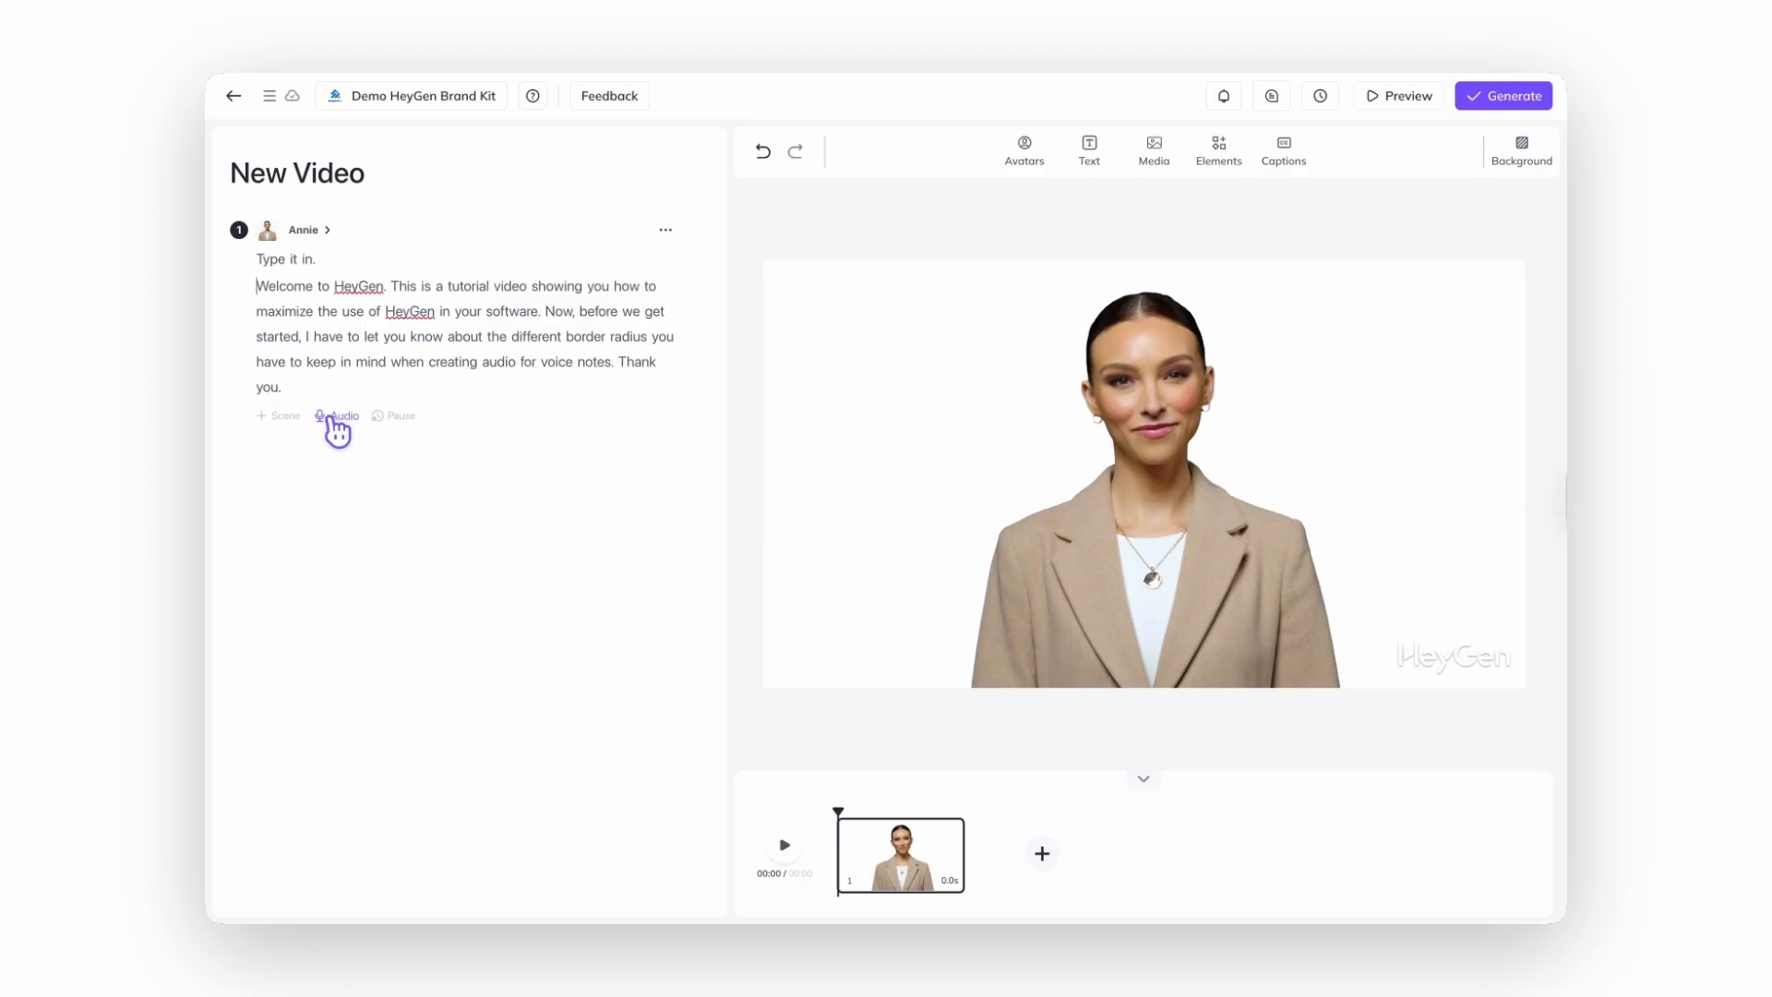
left_click(334, 420)
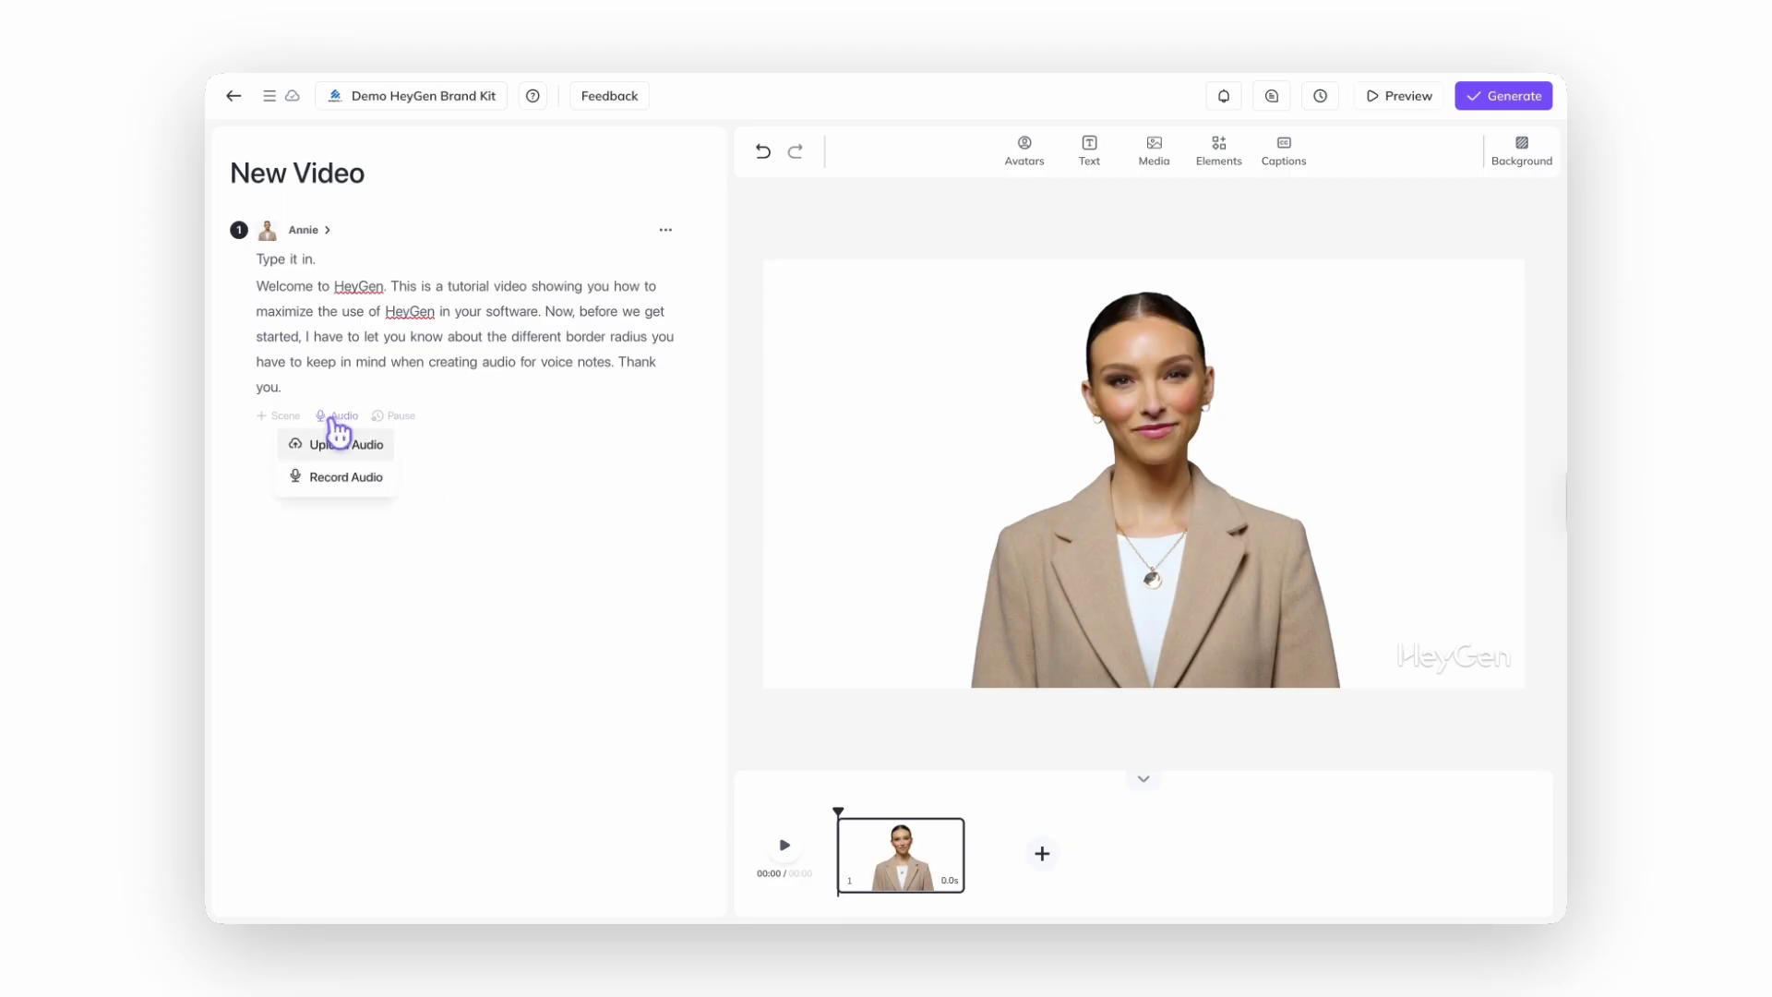
Record a new microphone clip and add new_recording_4_26_19_55.mp3 to the scene.
left_click(348, 478)
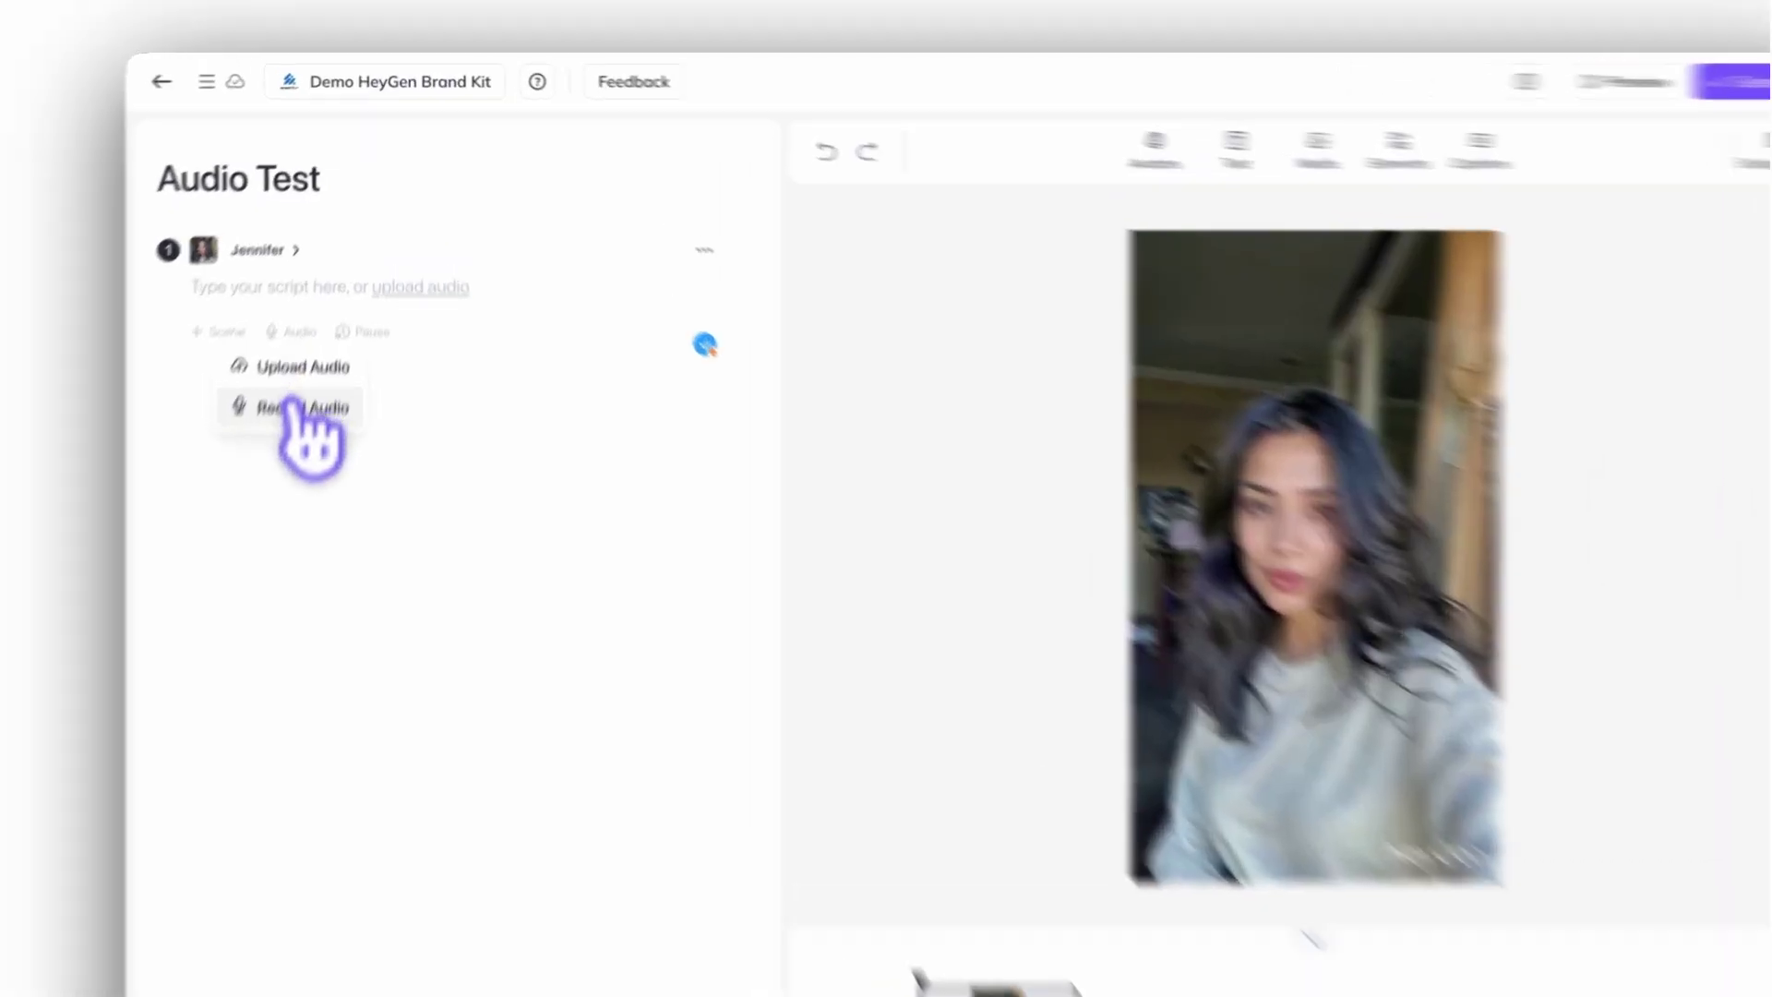
left_click(317, 348)
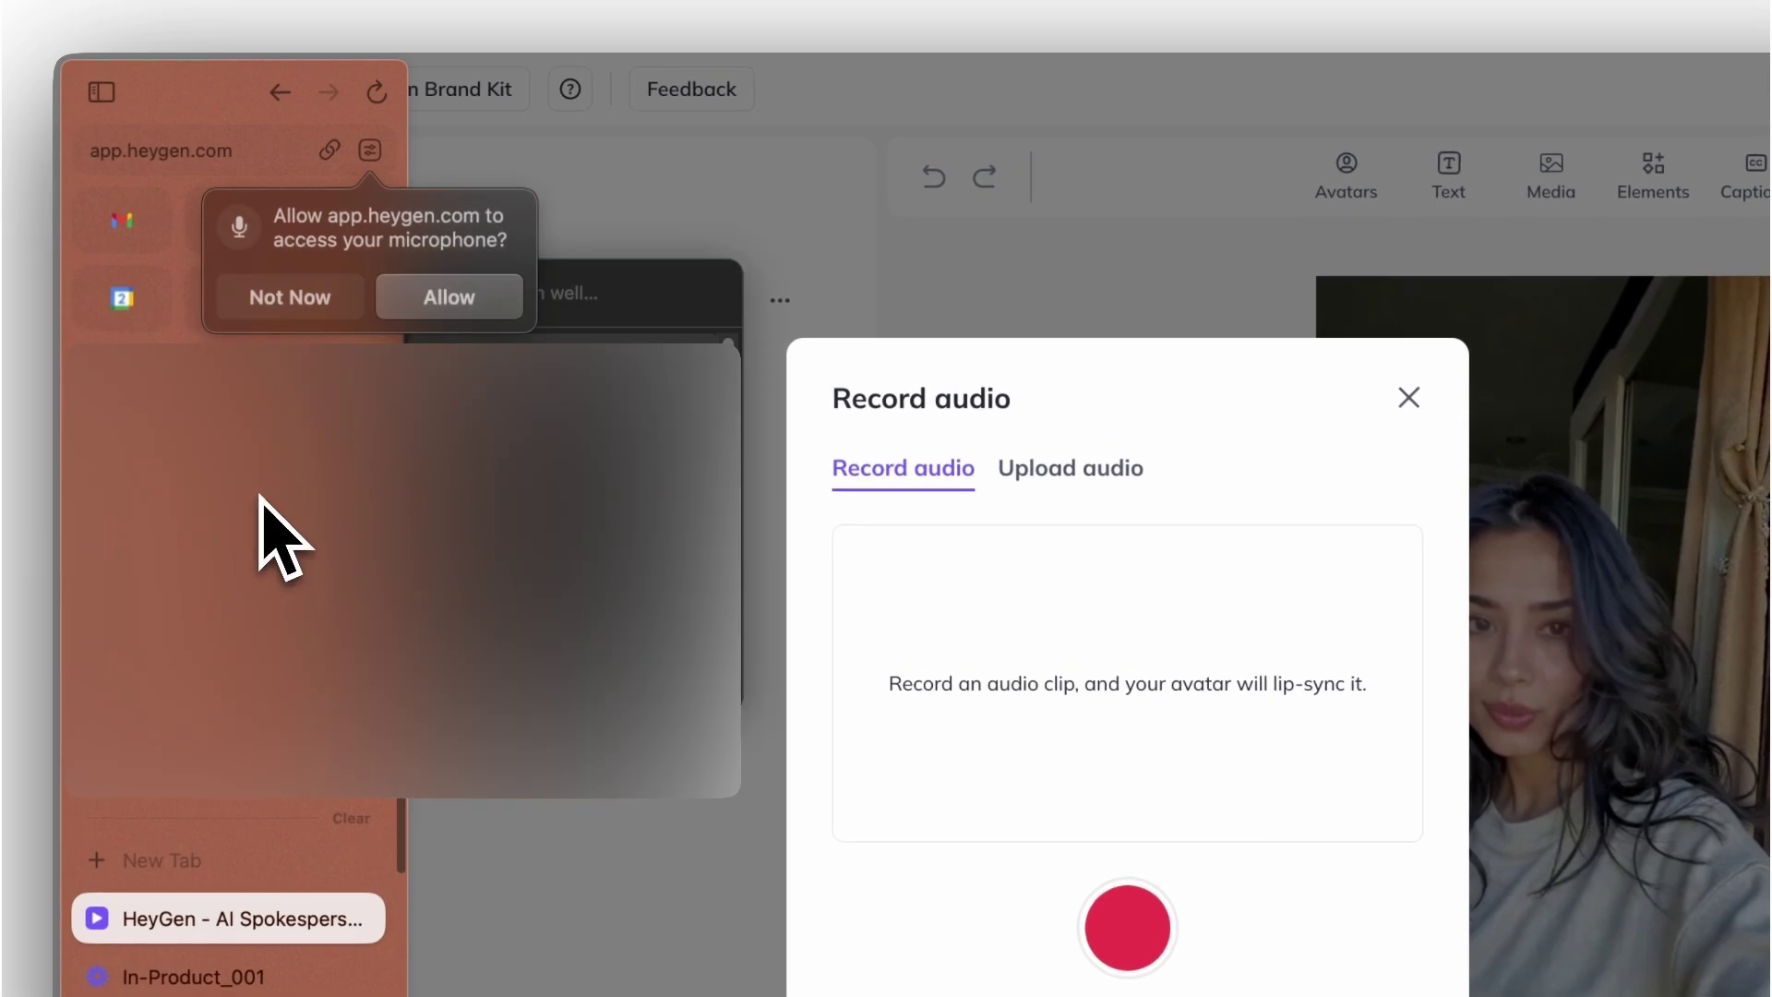
left_click(449, 297)
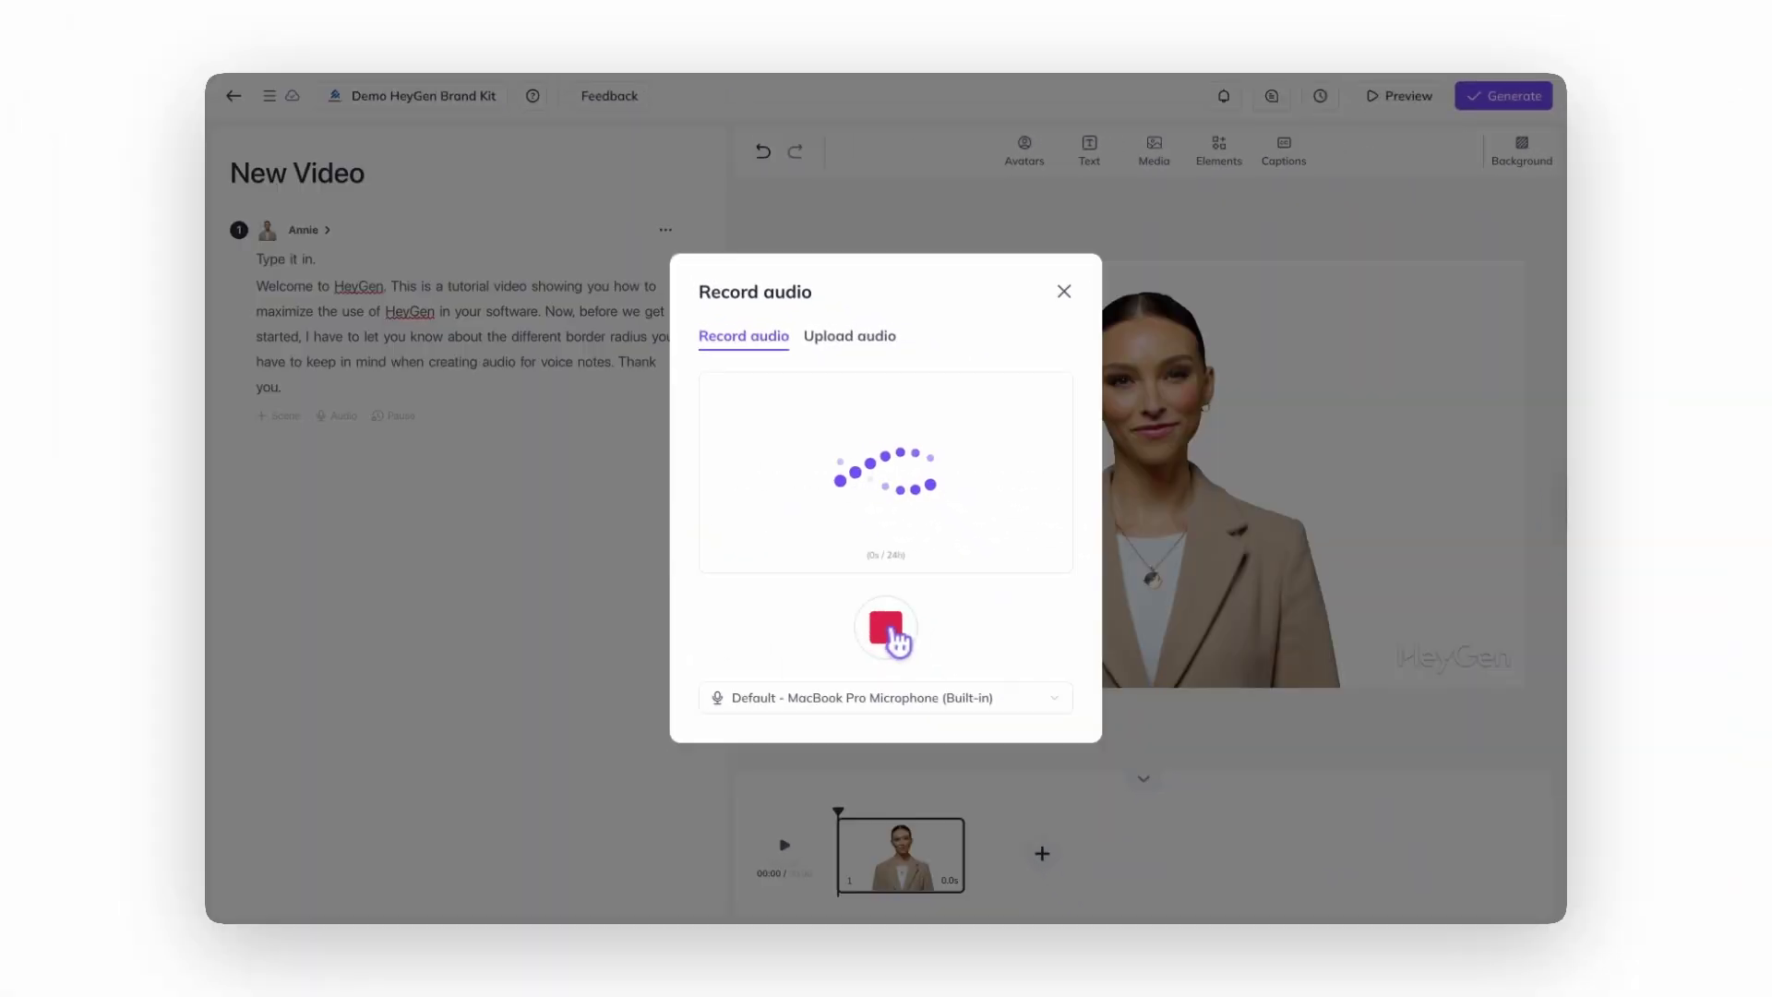
left_click(891, 629)
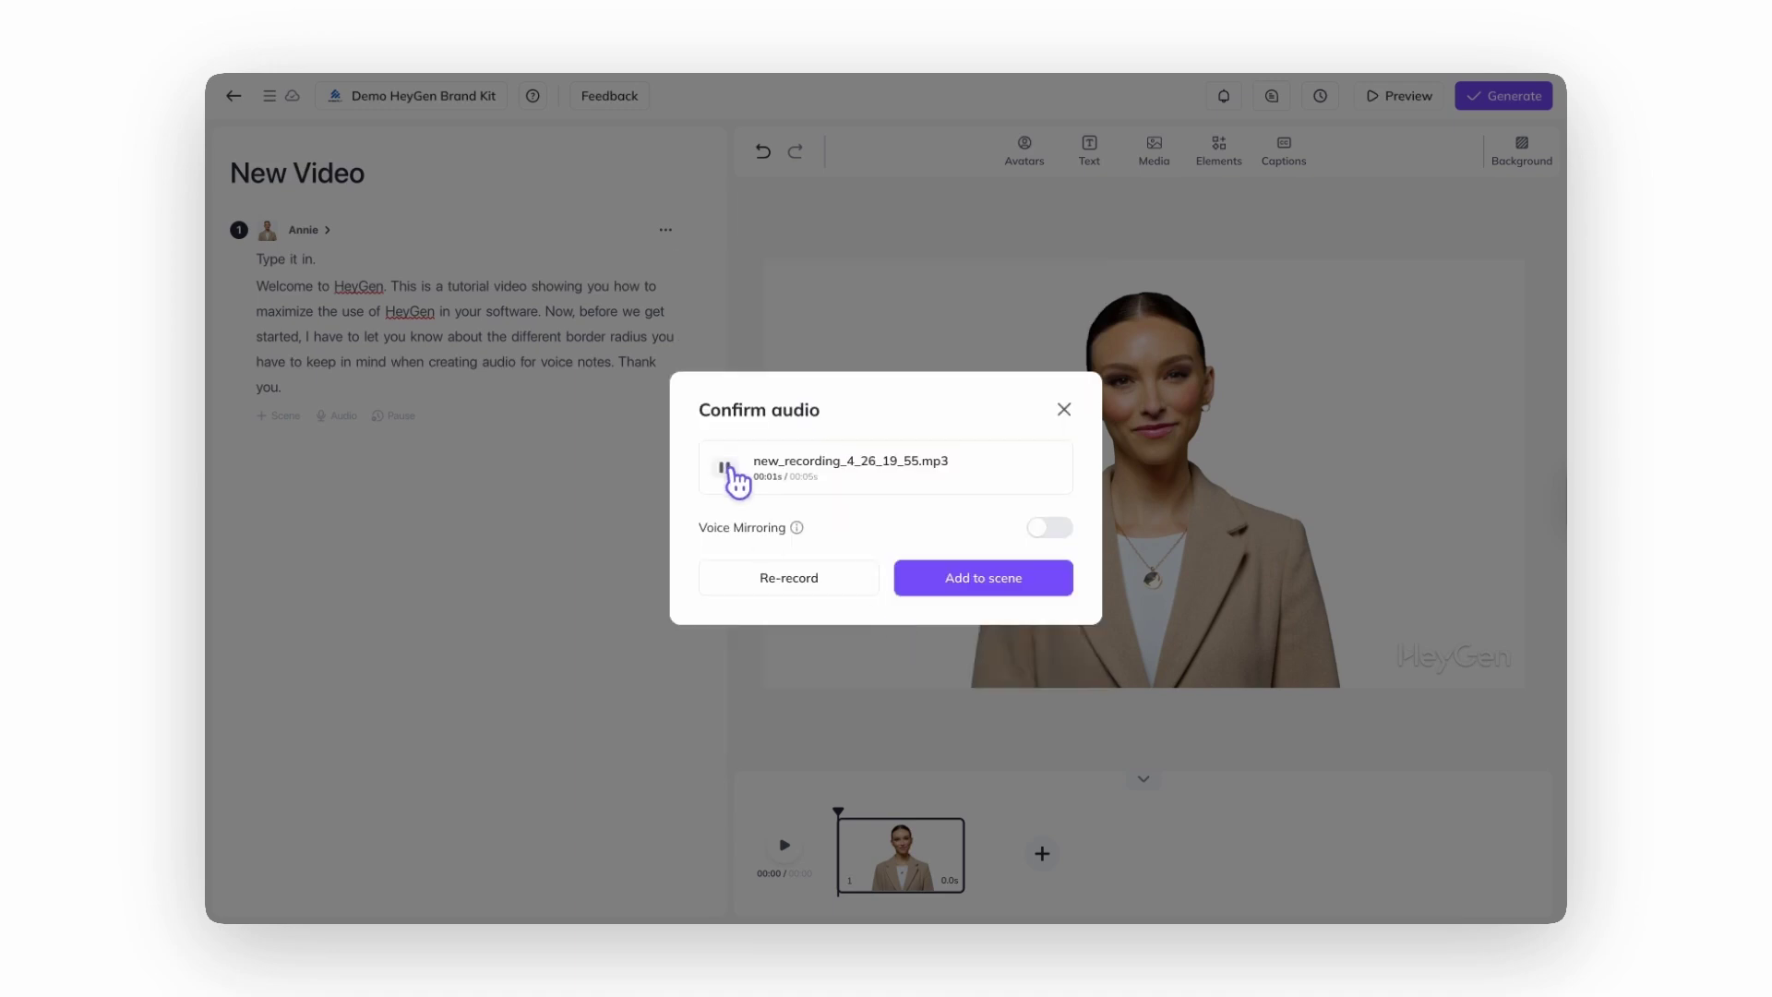
left_click(969, 585)
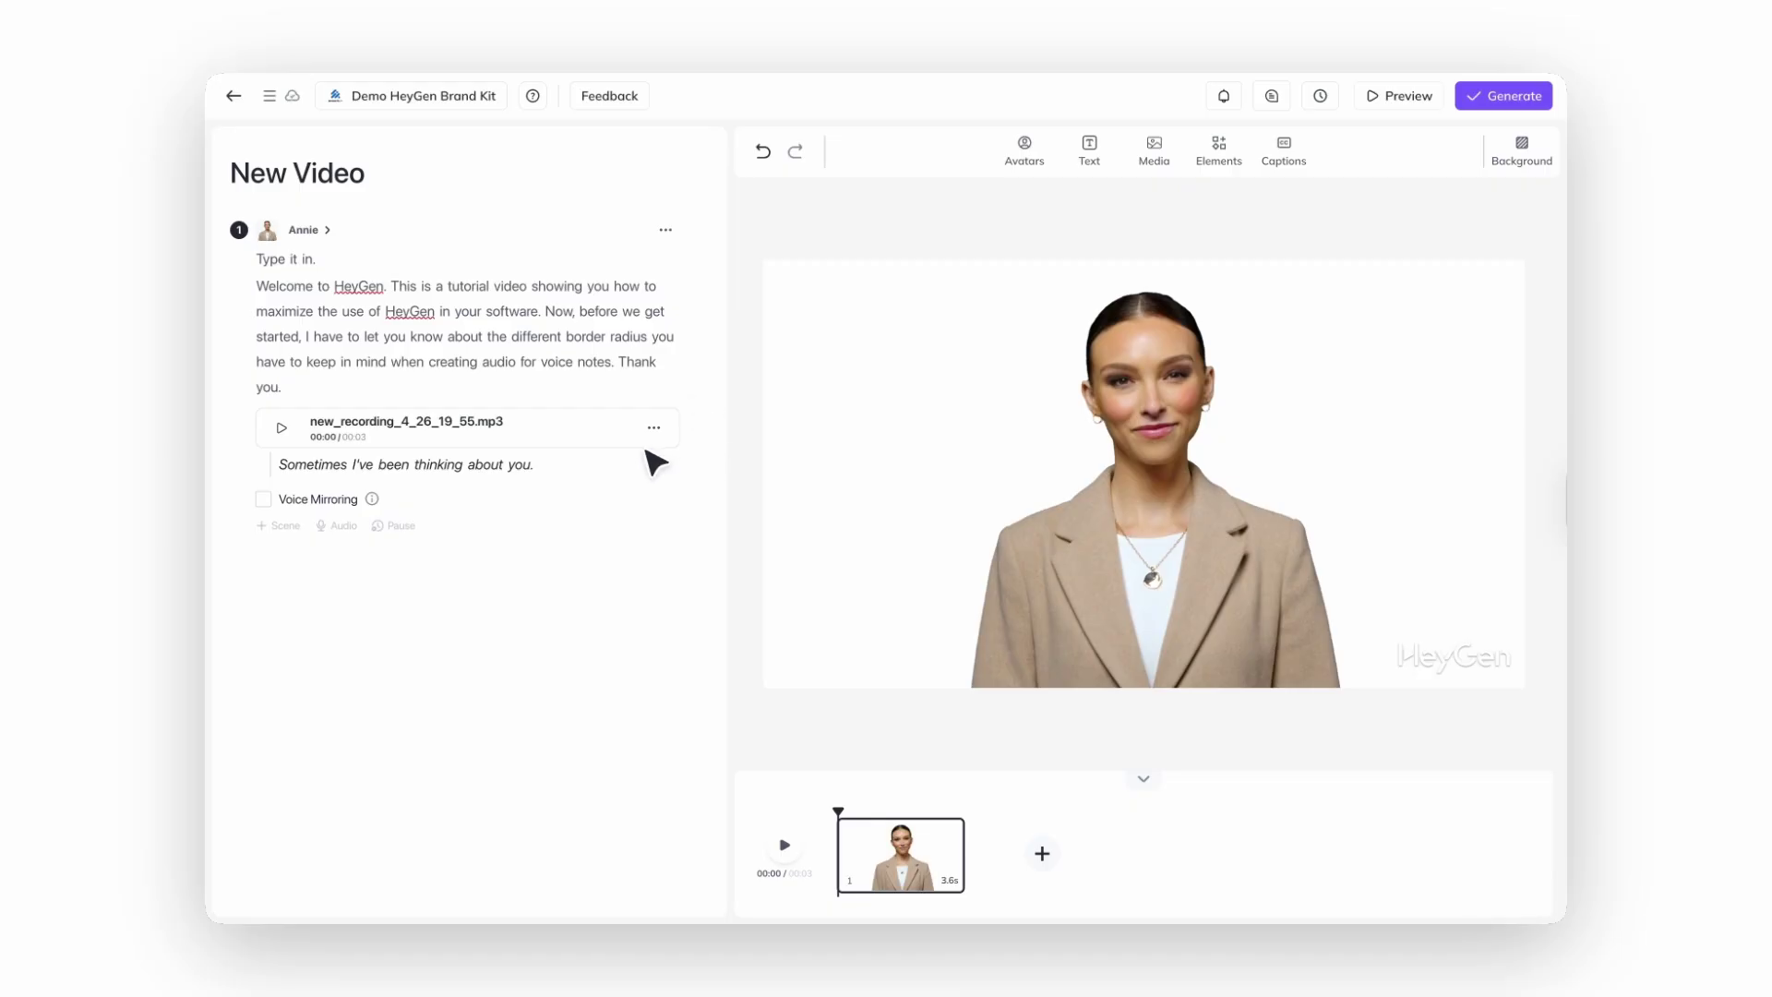
Enable Voice Mirroring on the new recording.
left_click(264, 499)
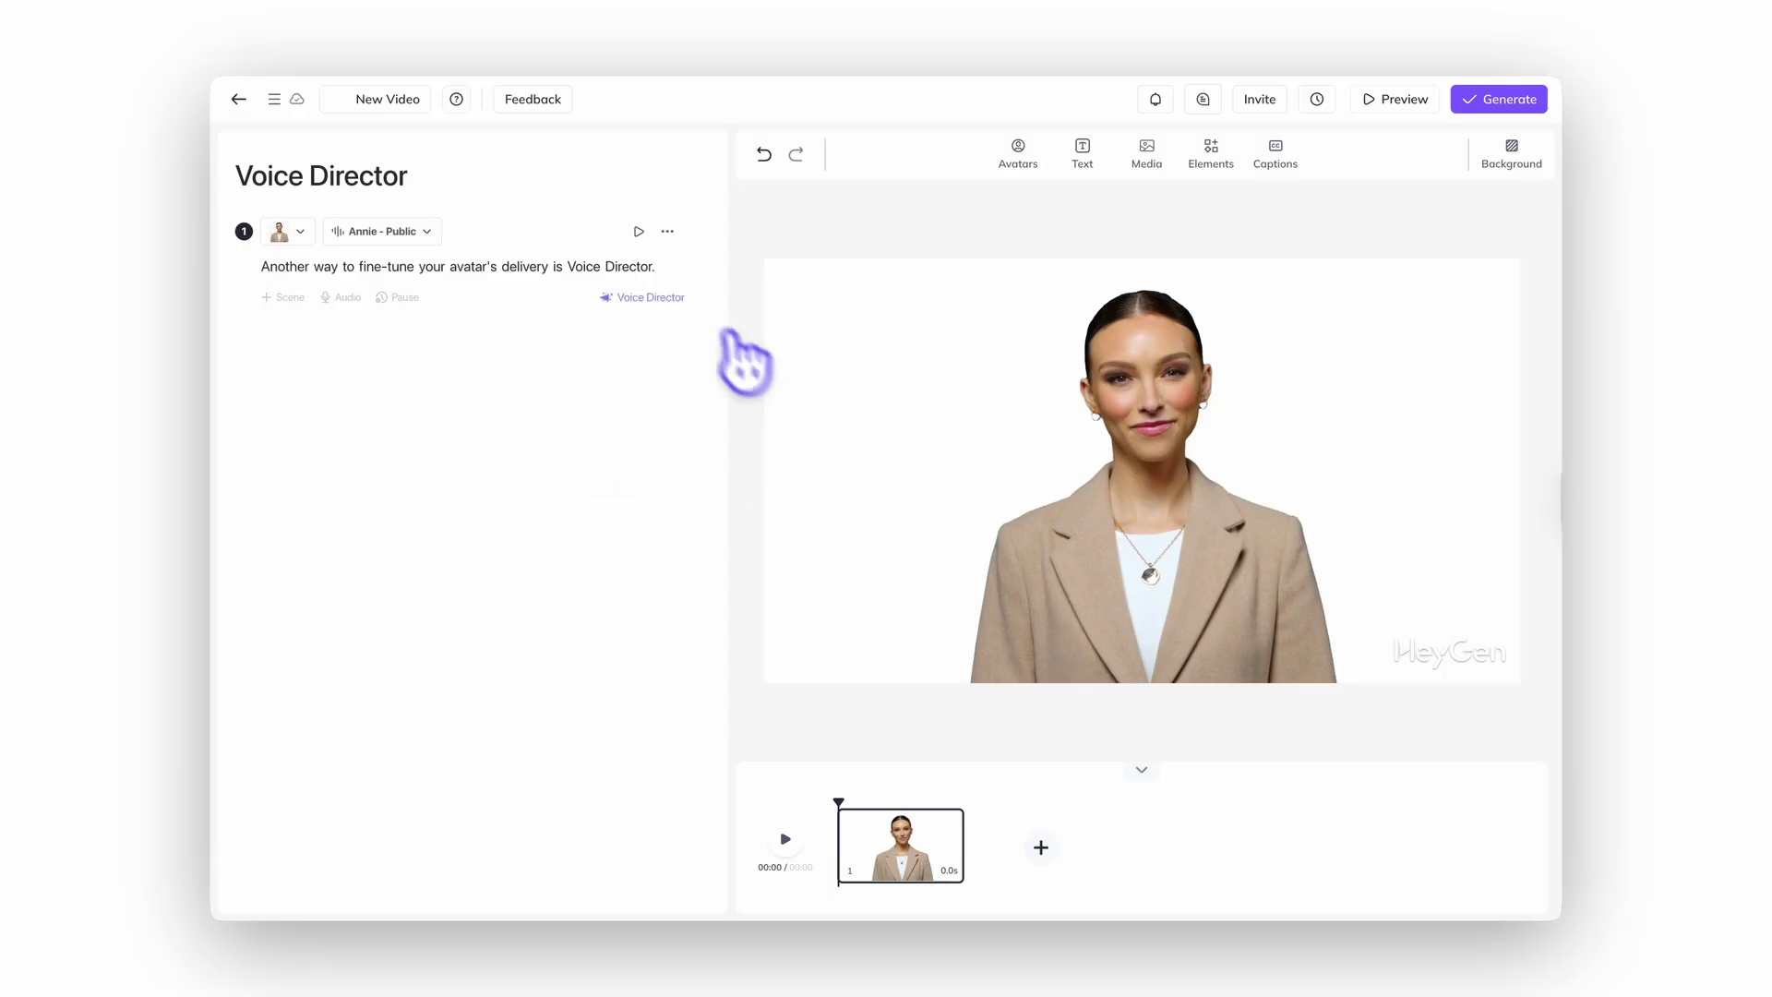
In Voice Director, try the Excited, Casual, Calm, Cool and Serious delivery presets.
left_click(638, 298)
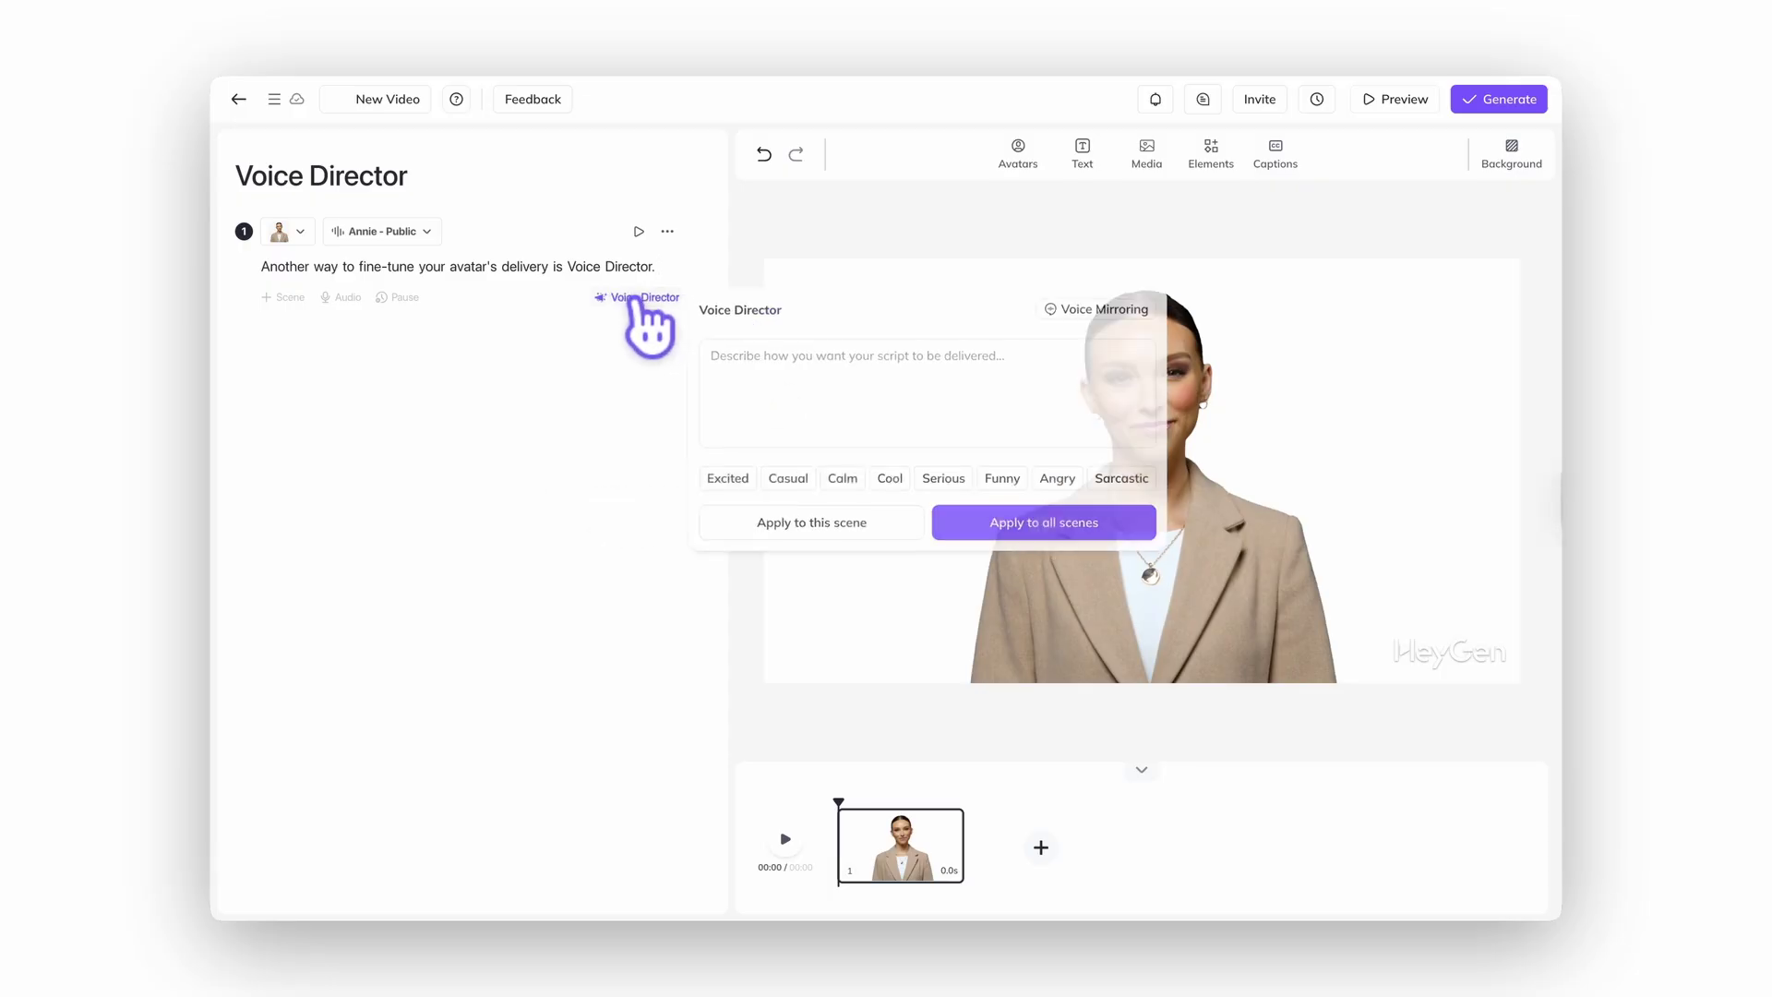
left_click(713, 480)
left_click(800, 482)
left_click(867, 483)
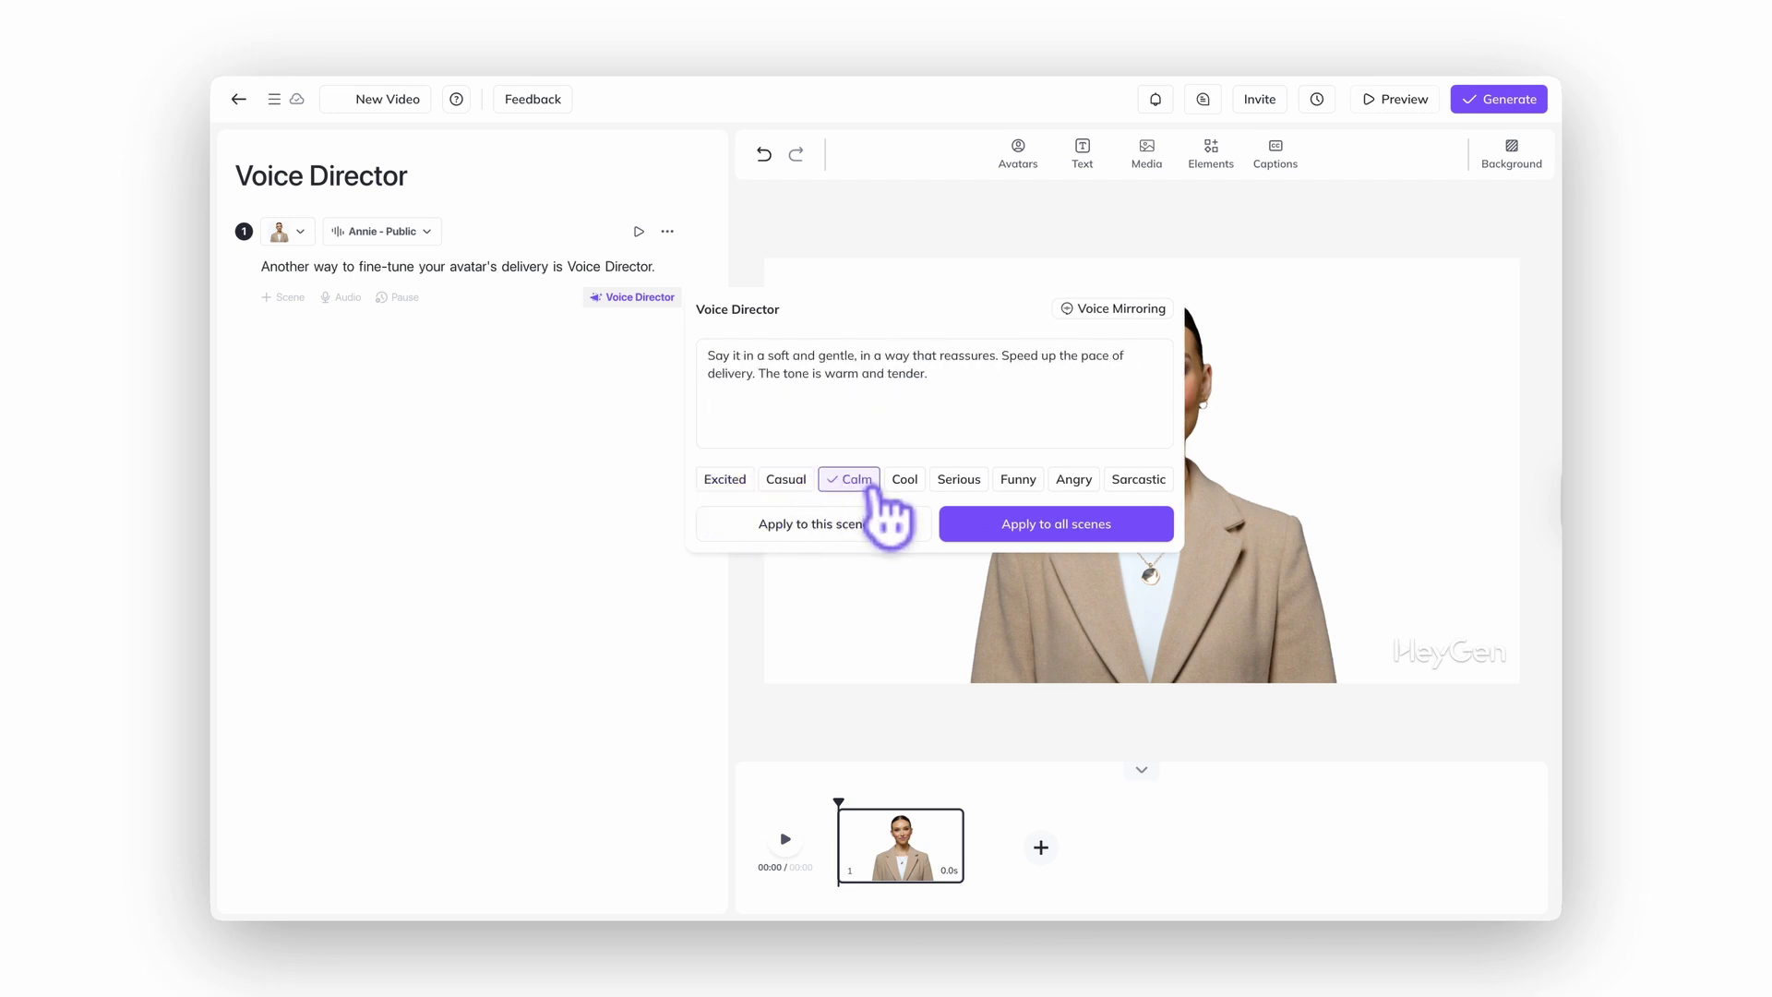
left_click(903, 481)
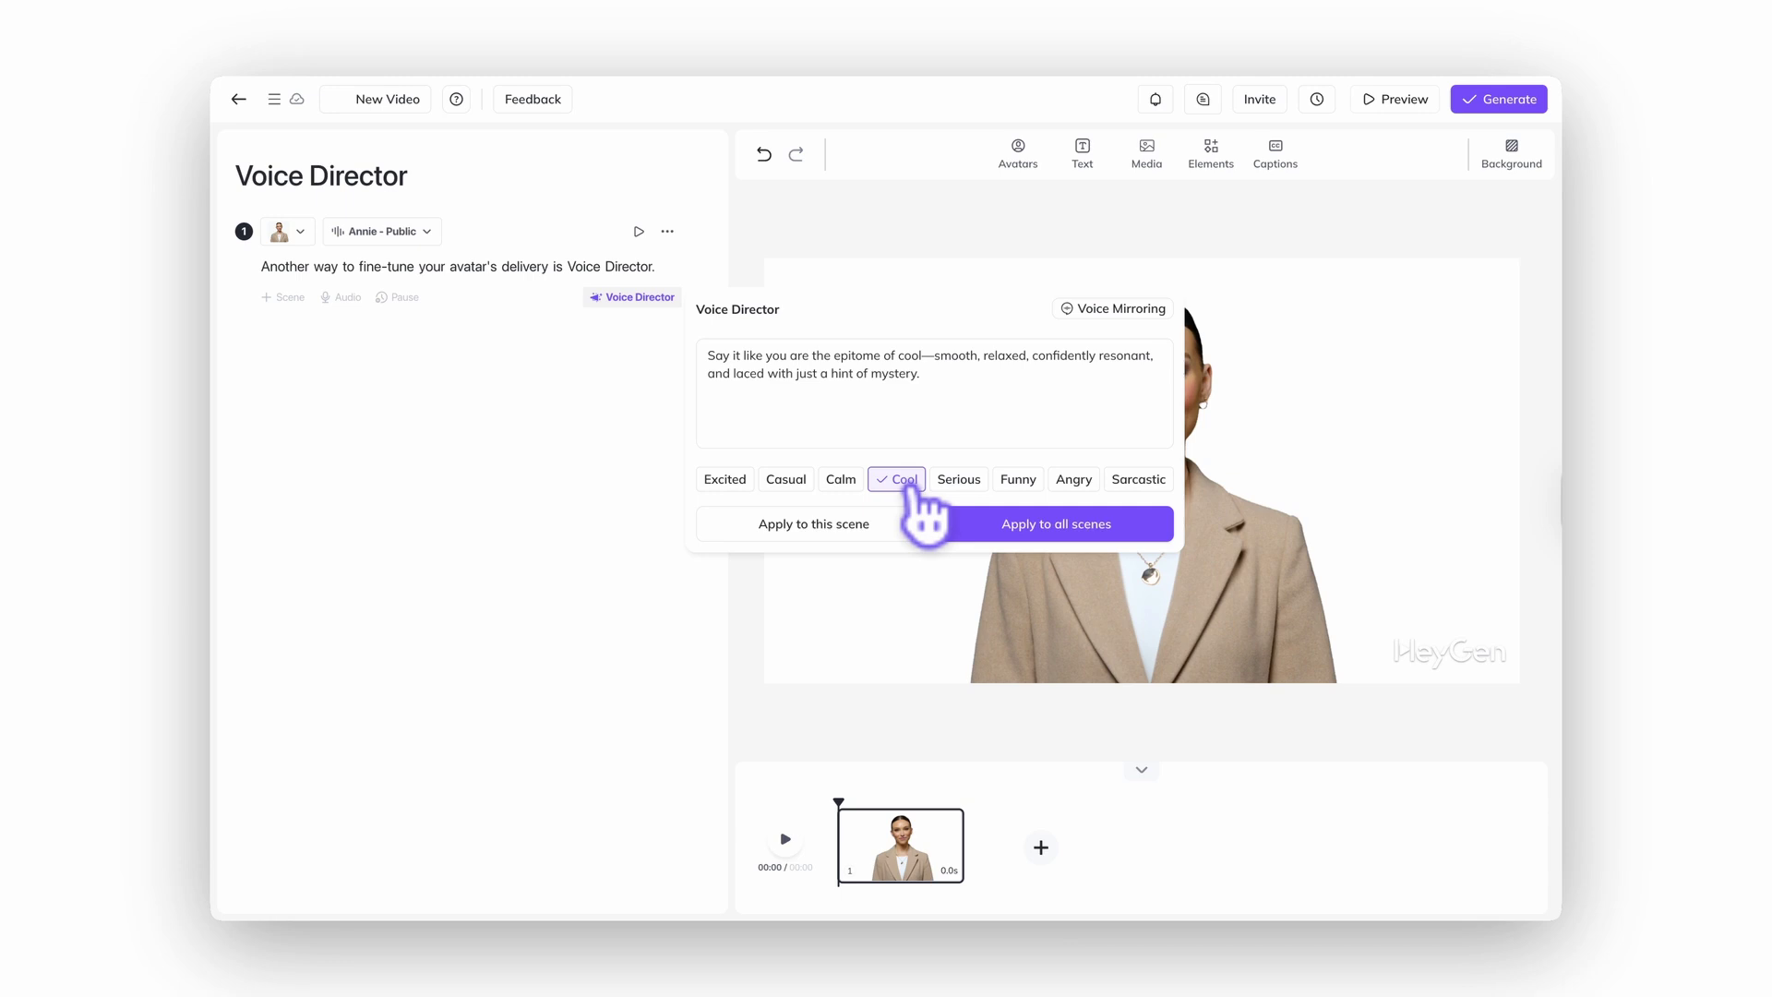
left_click(953, 484)
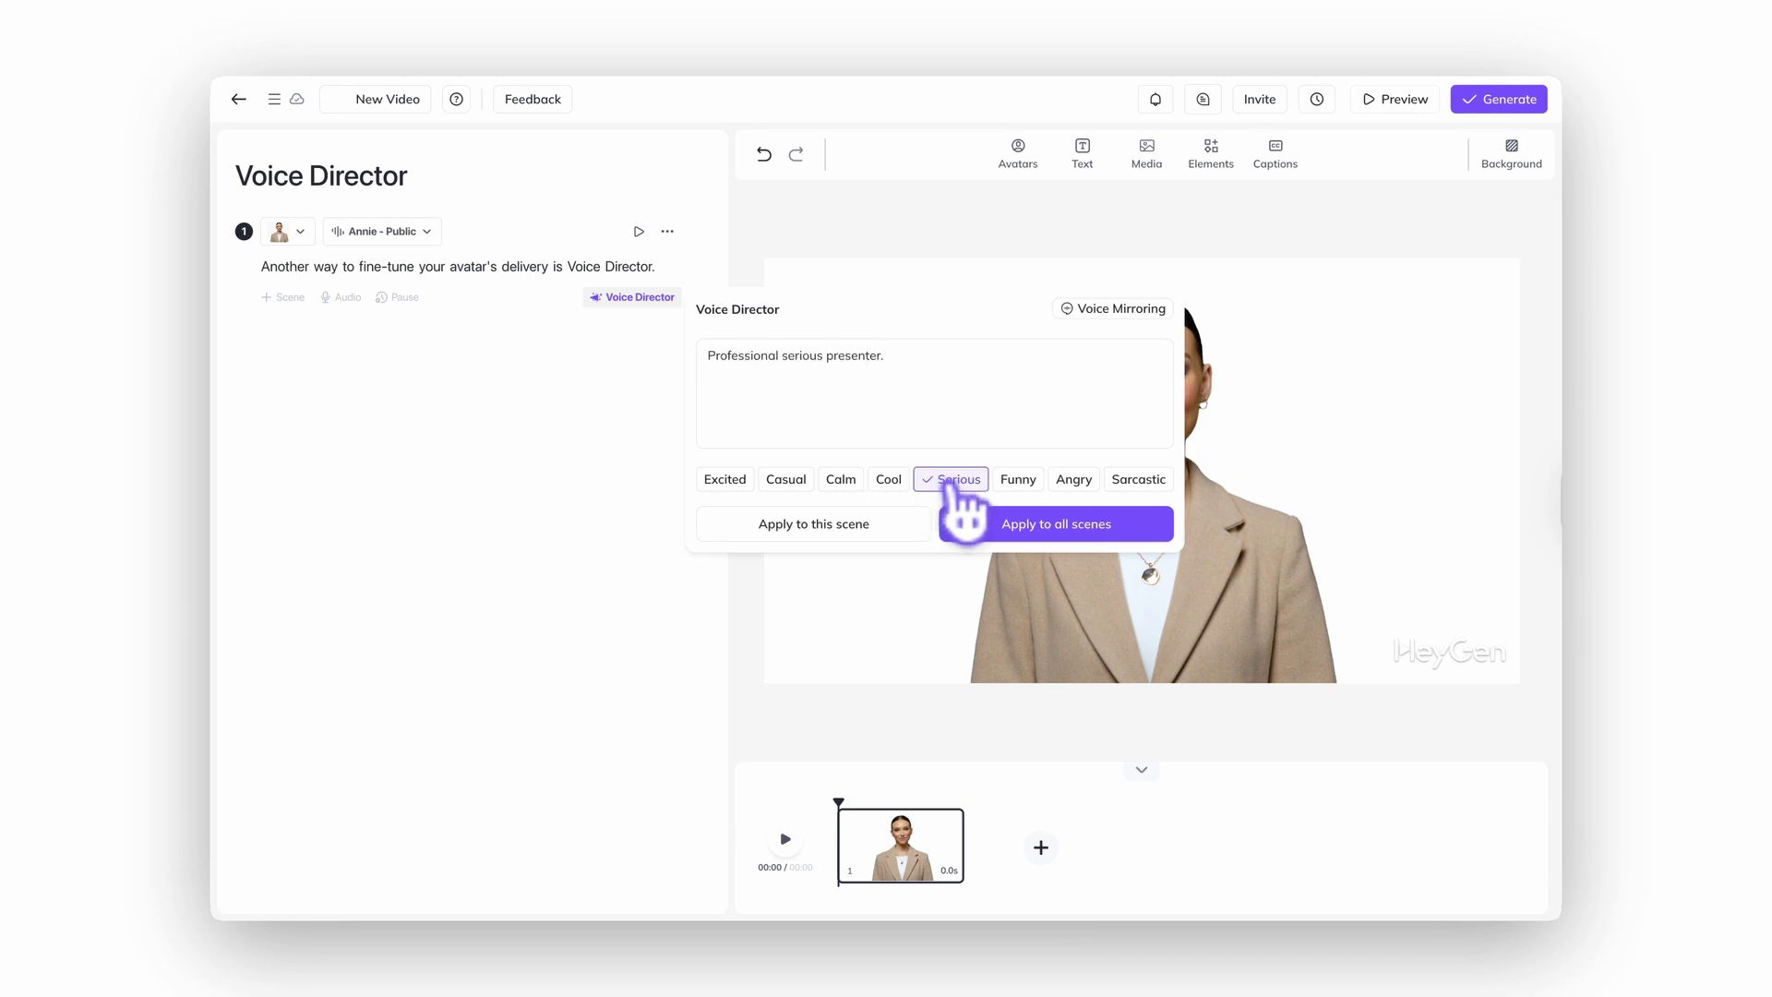
Replace the delivery description with 'Say it angrily.' and apply it to this scene only.
left_click(965, 407)
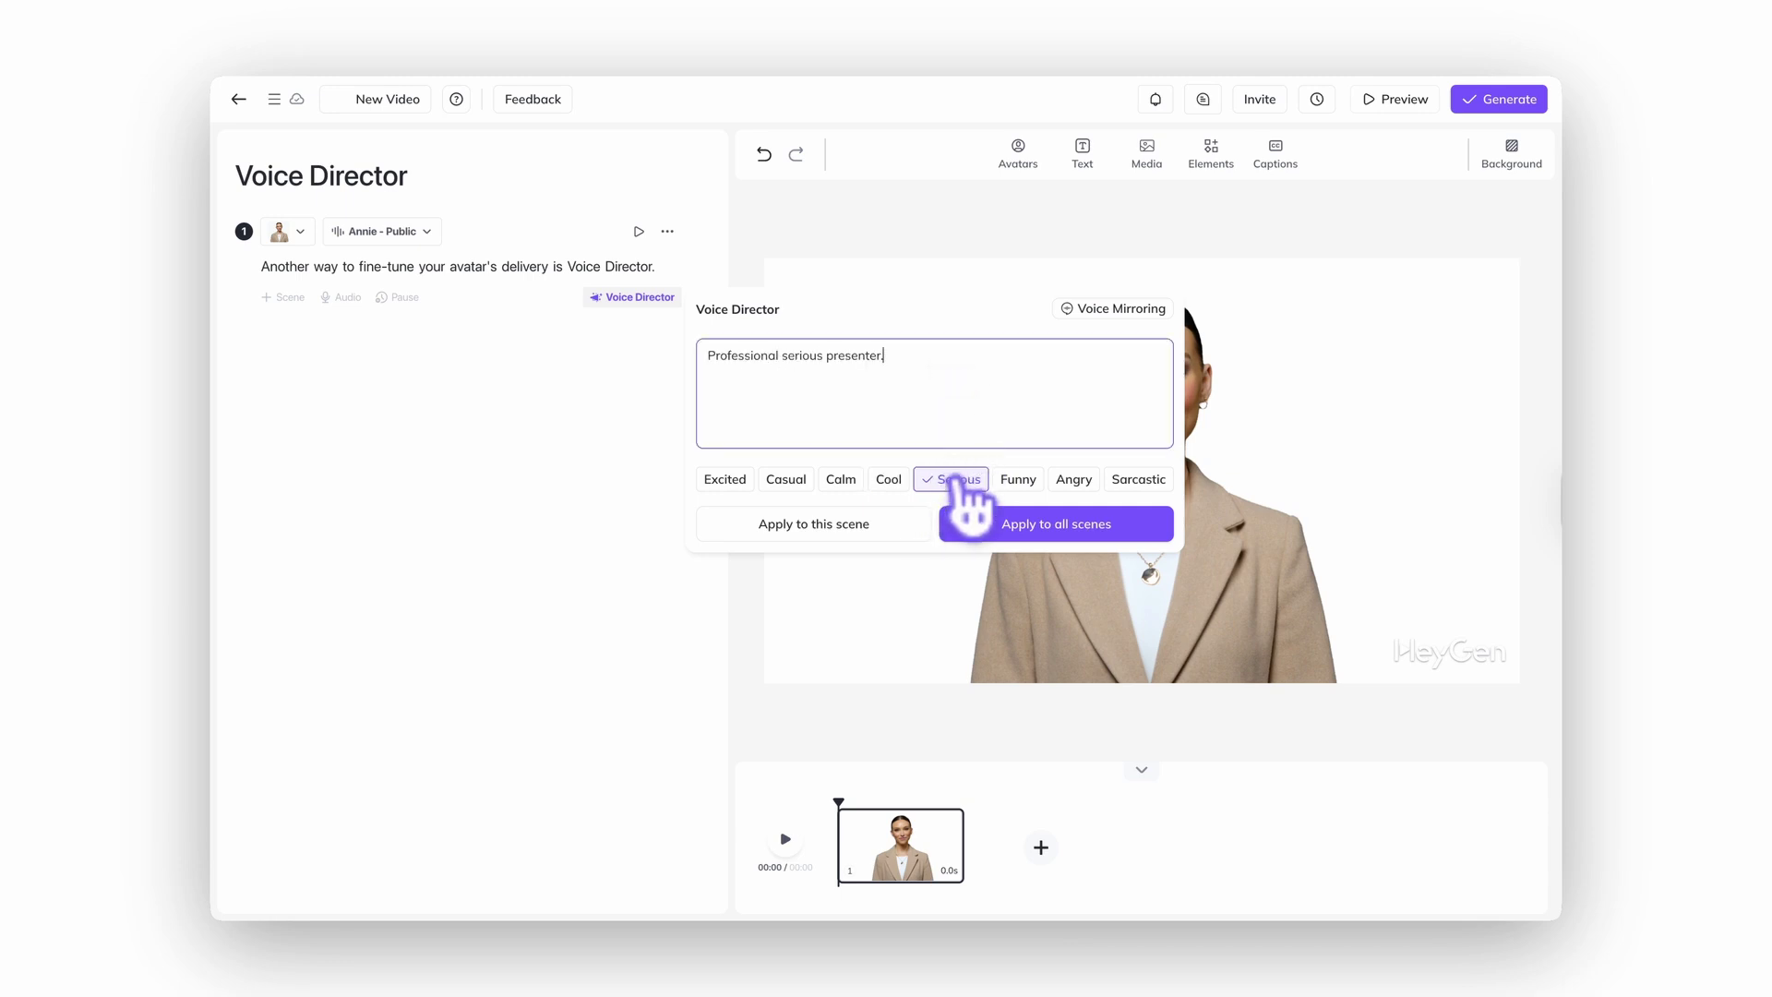
triple_click(926, 361)
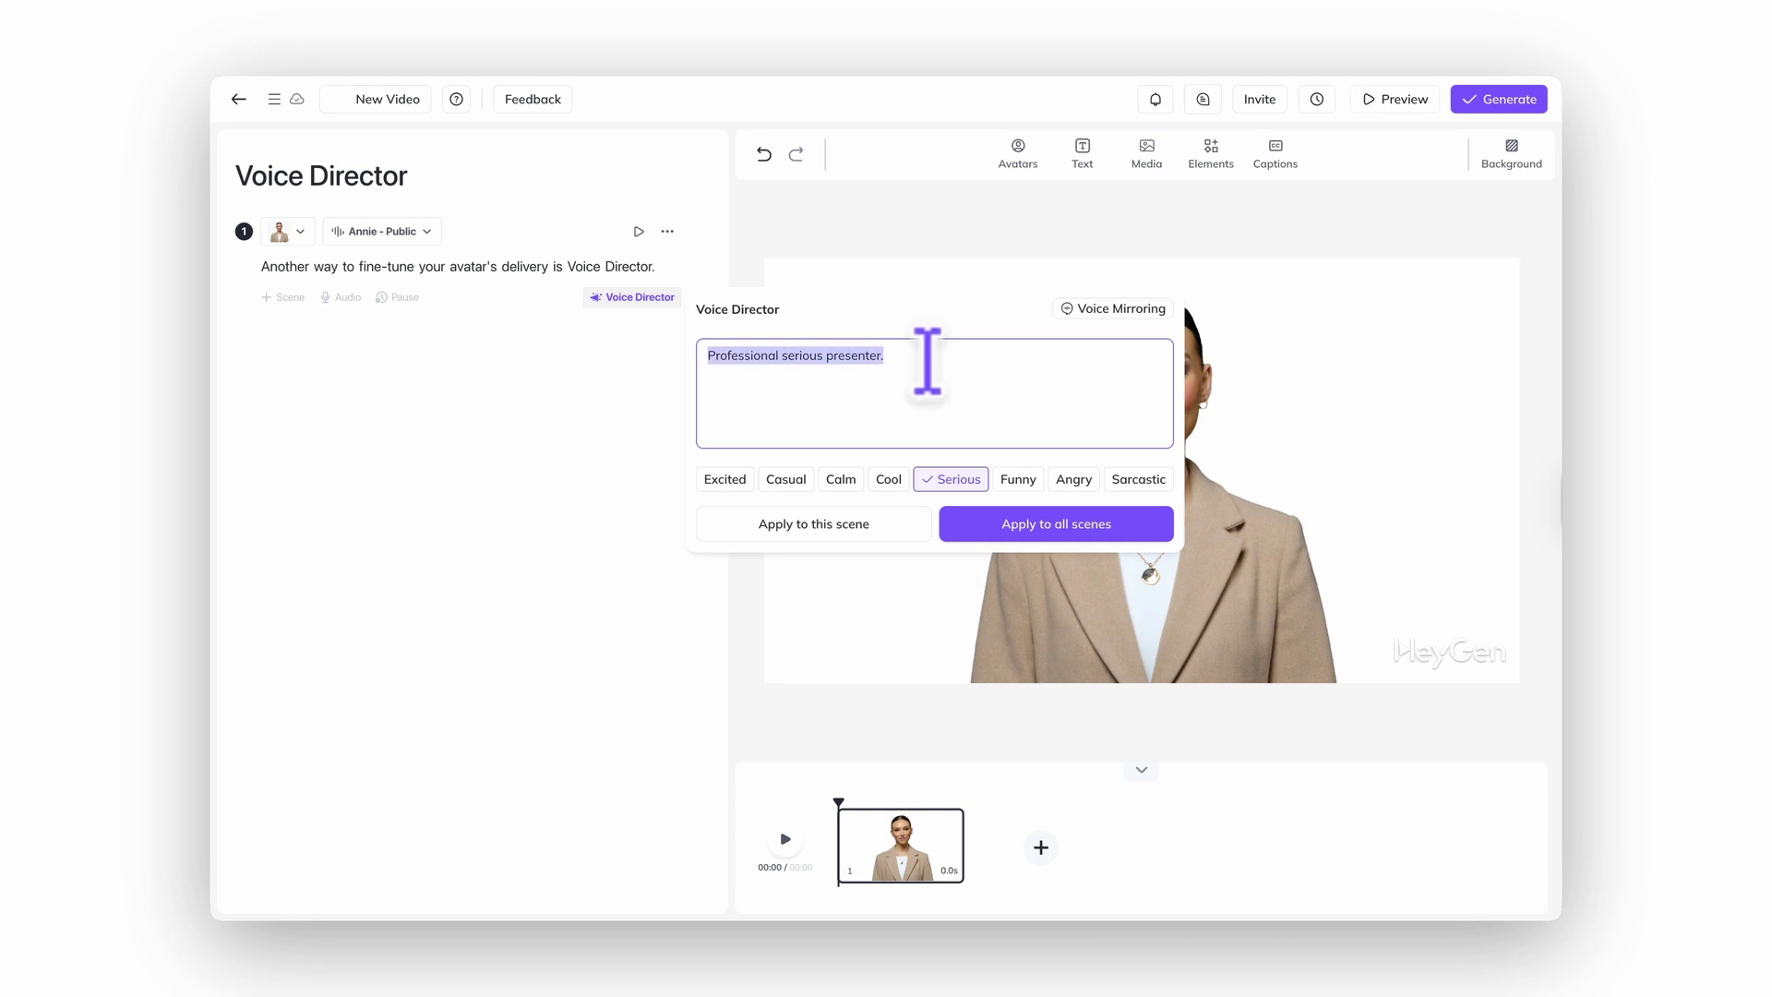
key("BackSpace")
type("Say it angrily.")
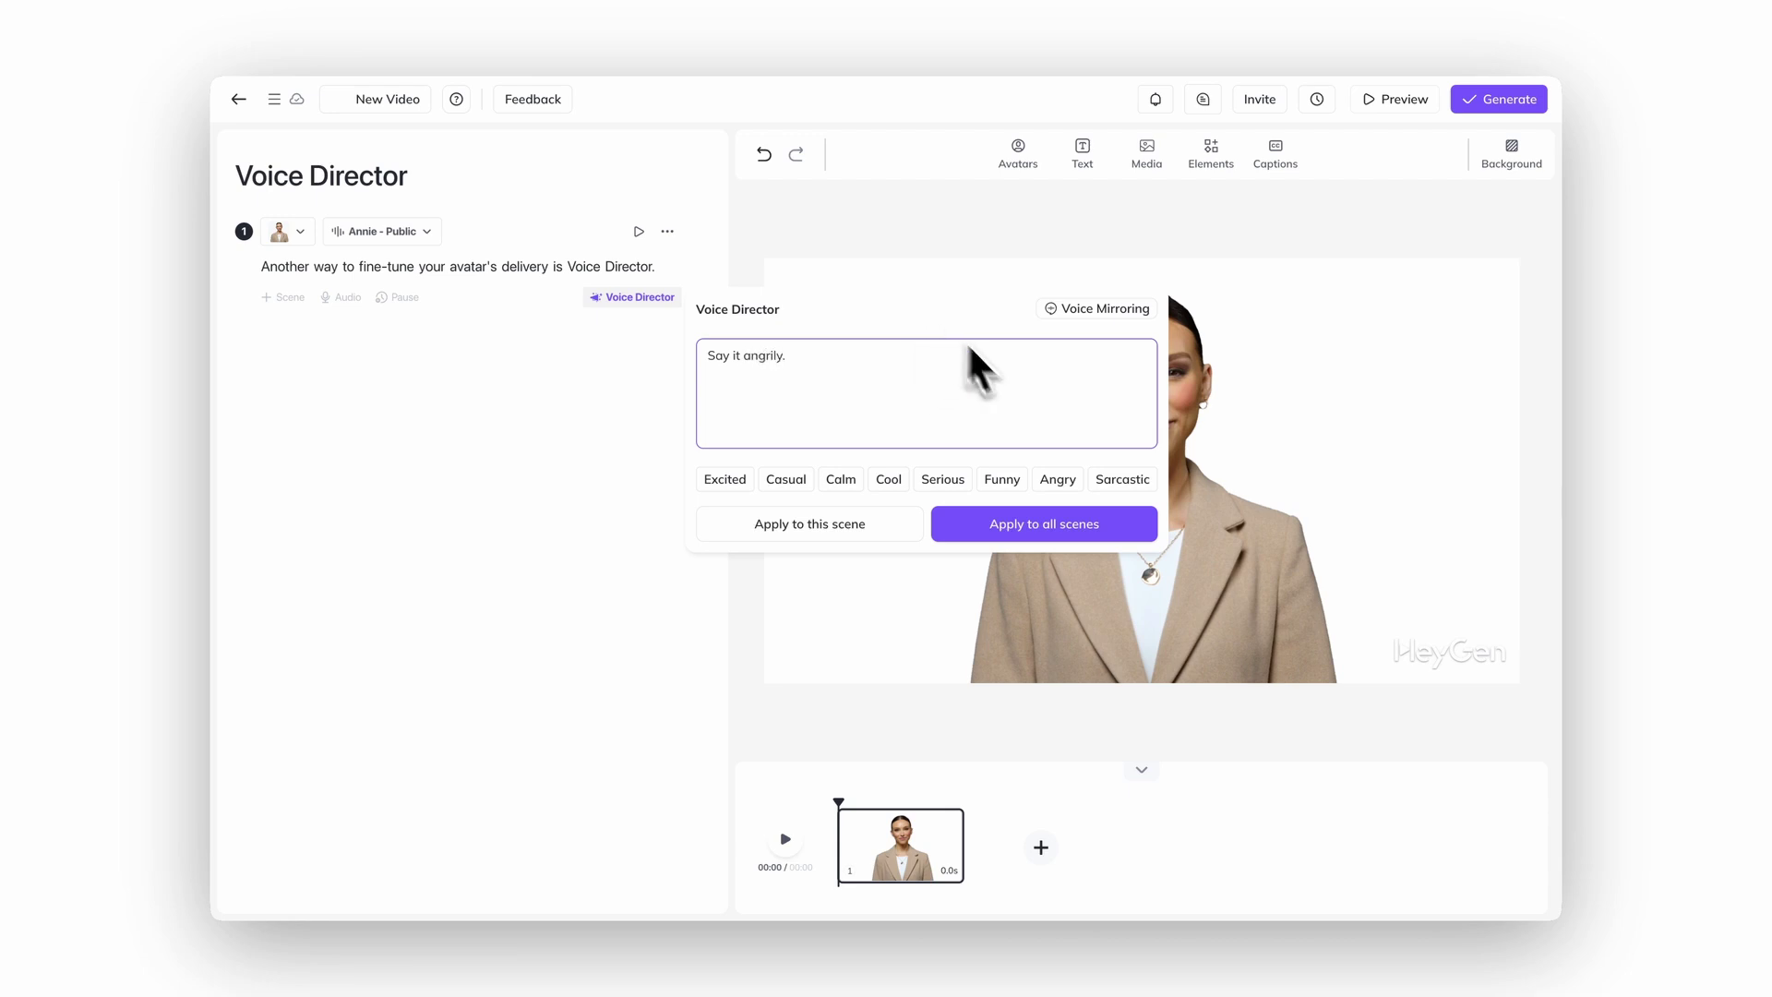
left_click(877, 527)
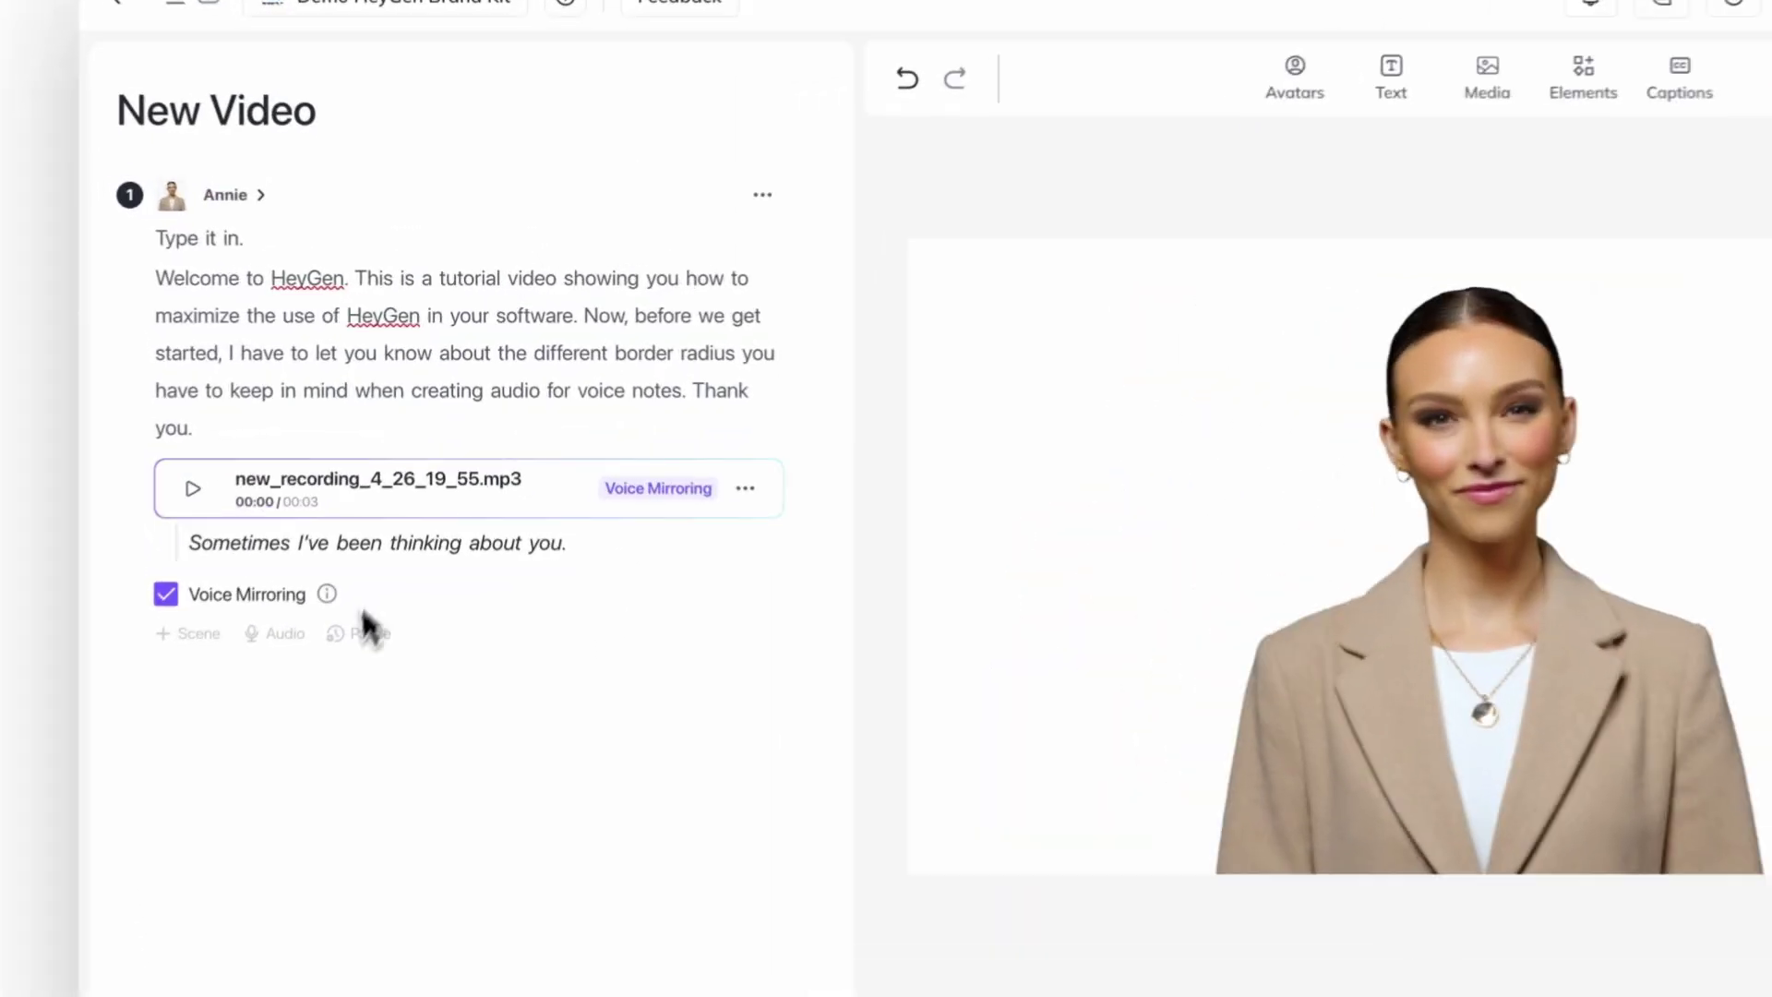
Insert a 1.0s pause right after 'Welcome to HeyGen.'.
left_click(390, 525)
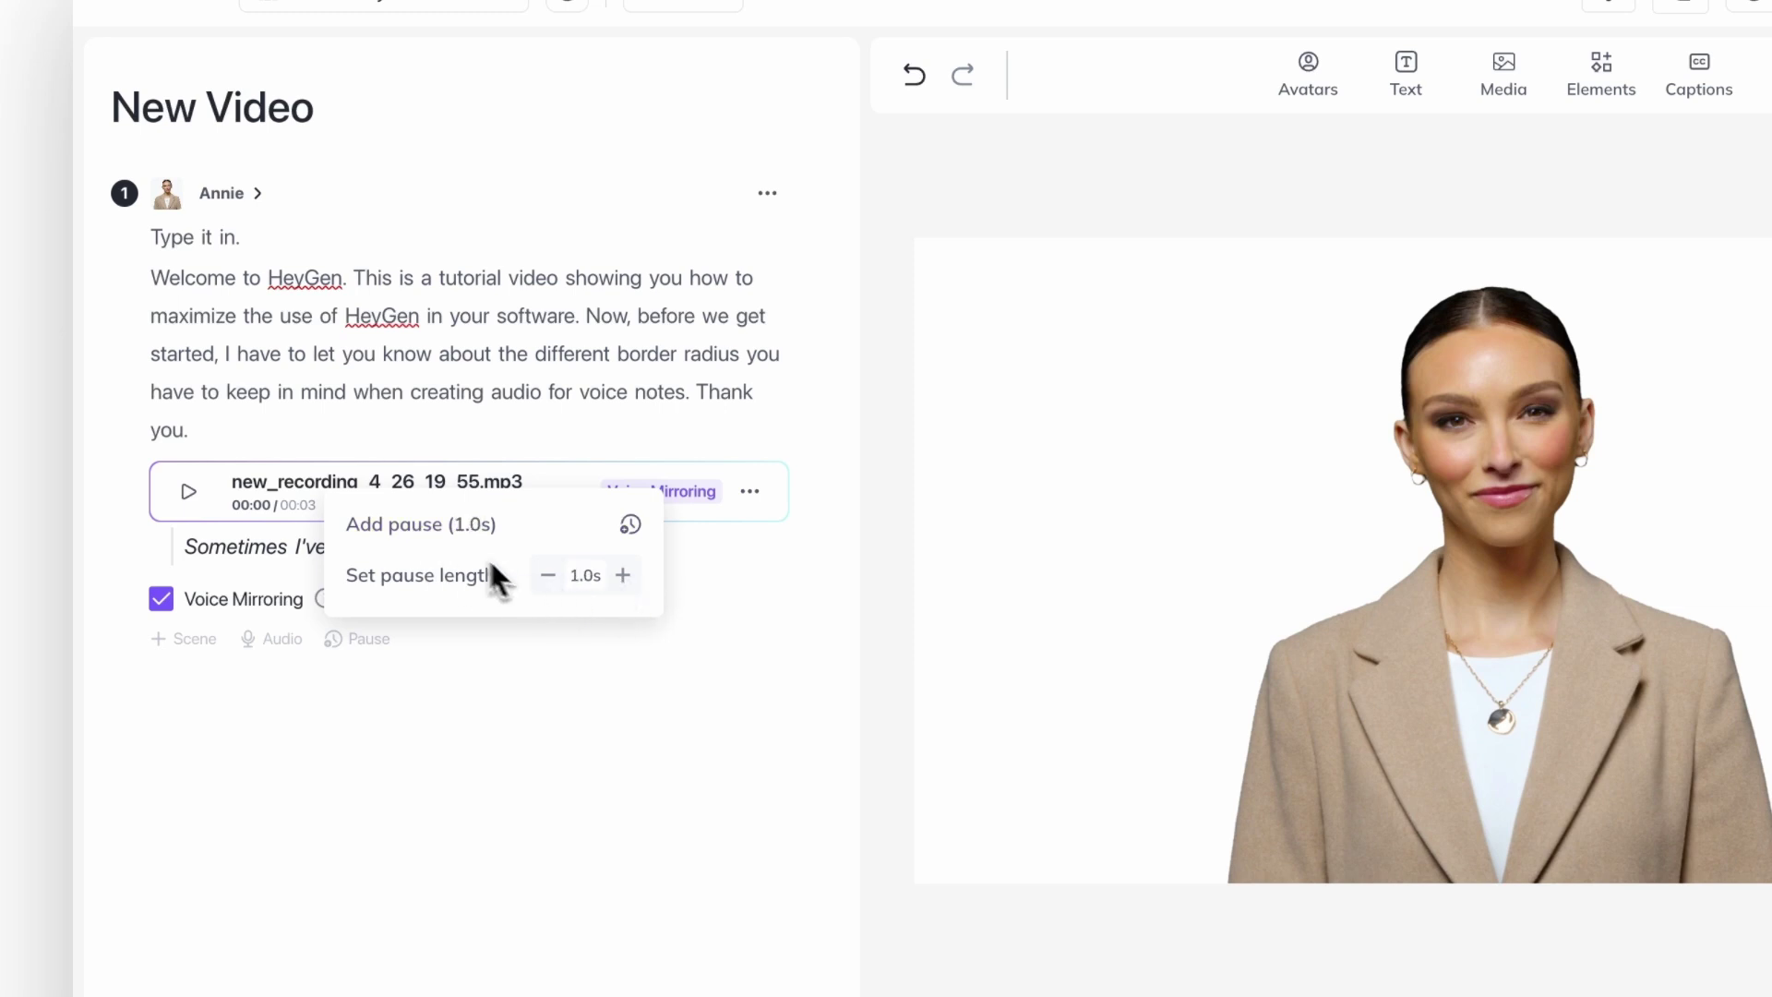
left_click(448, 526)
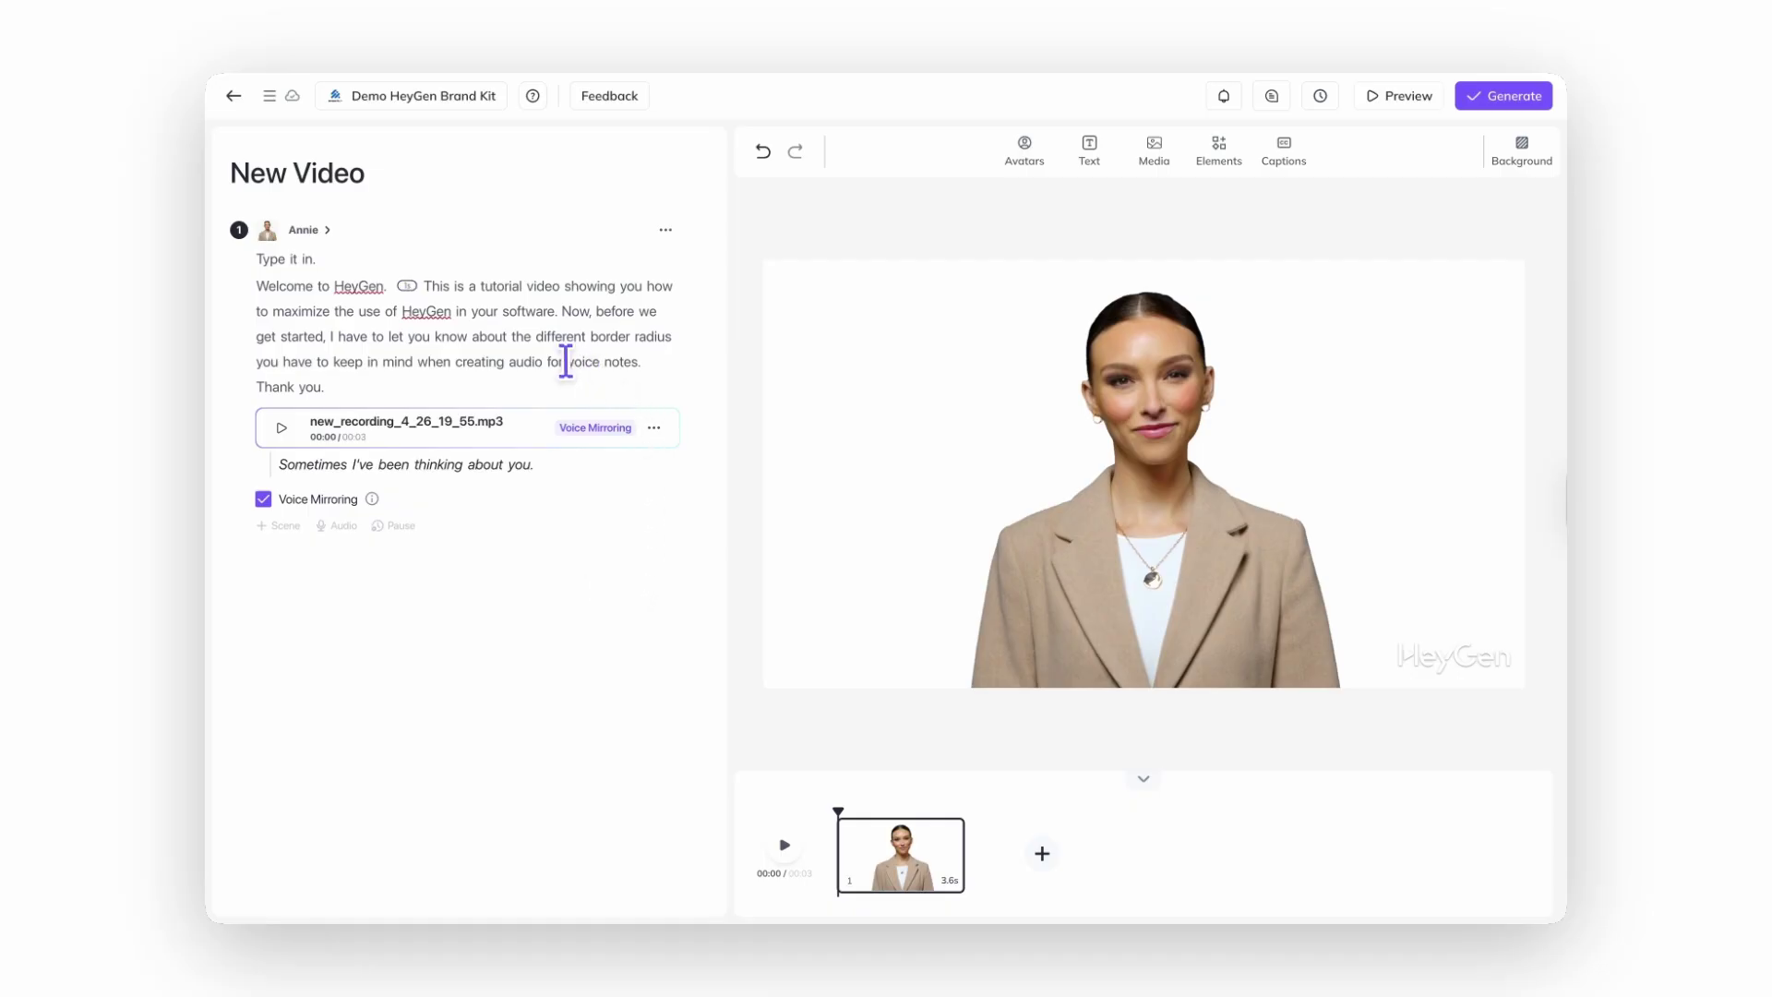
Choose 'voice notes.' for a custom pronunciation, then preview the video.
left_click_drag(569, 360, 645, 361)
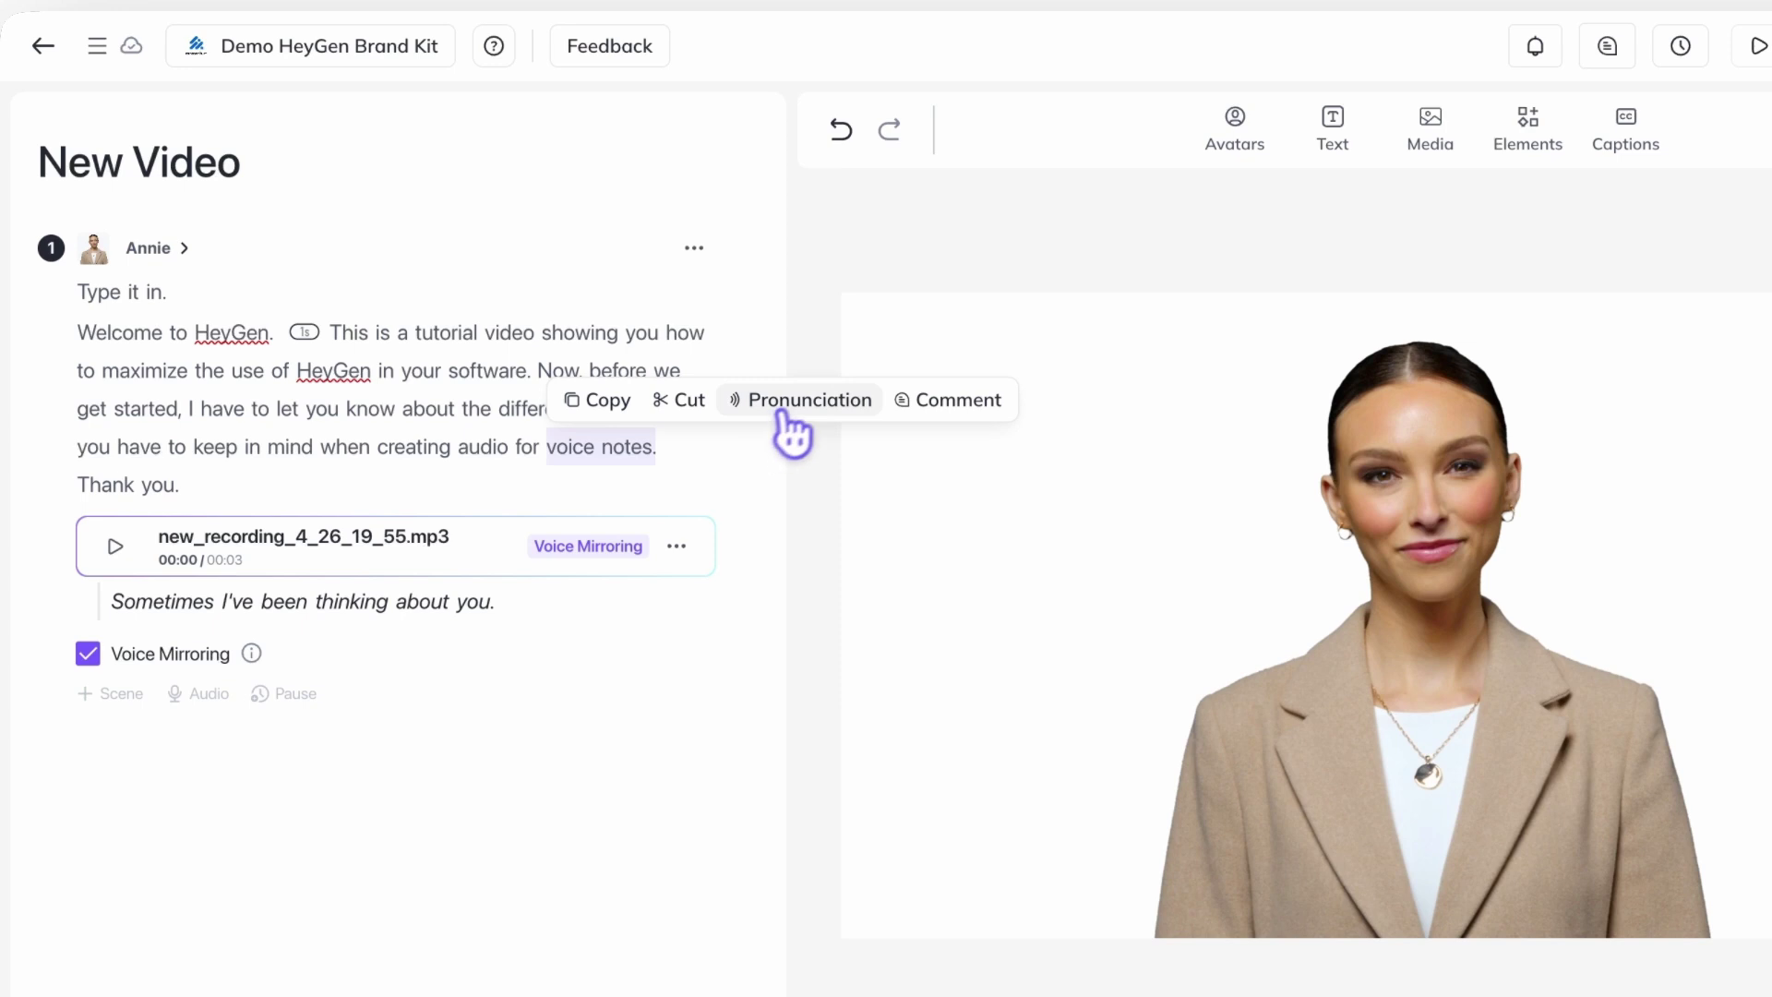
left_click(806, 401)
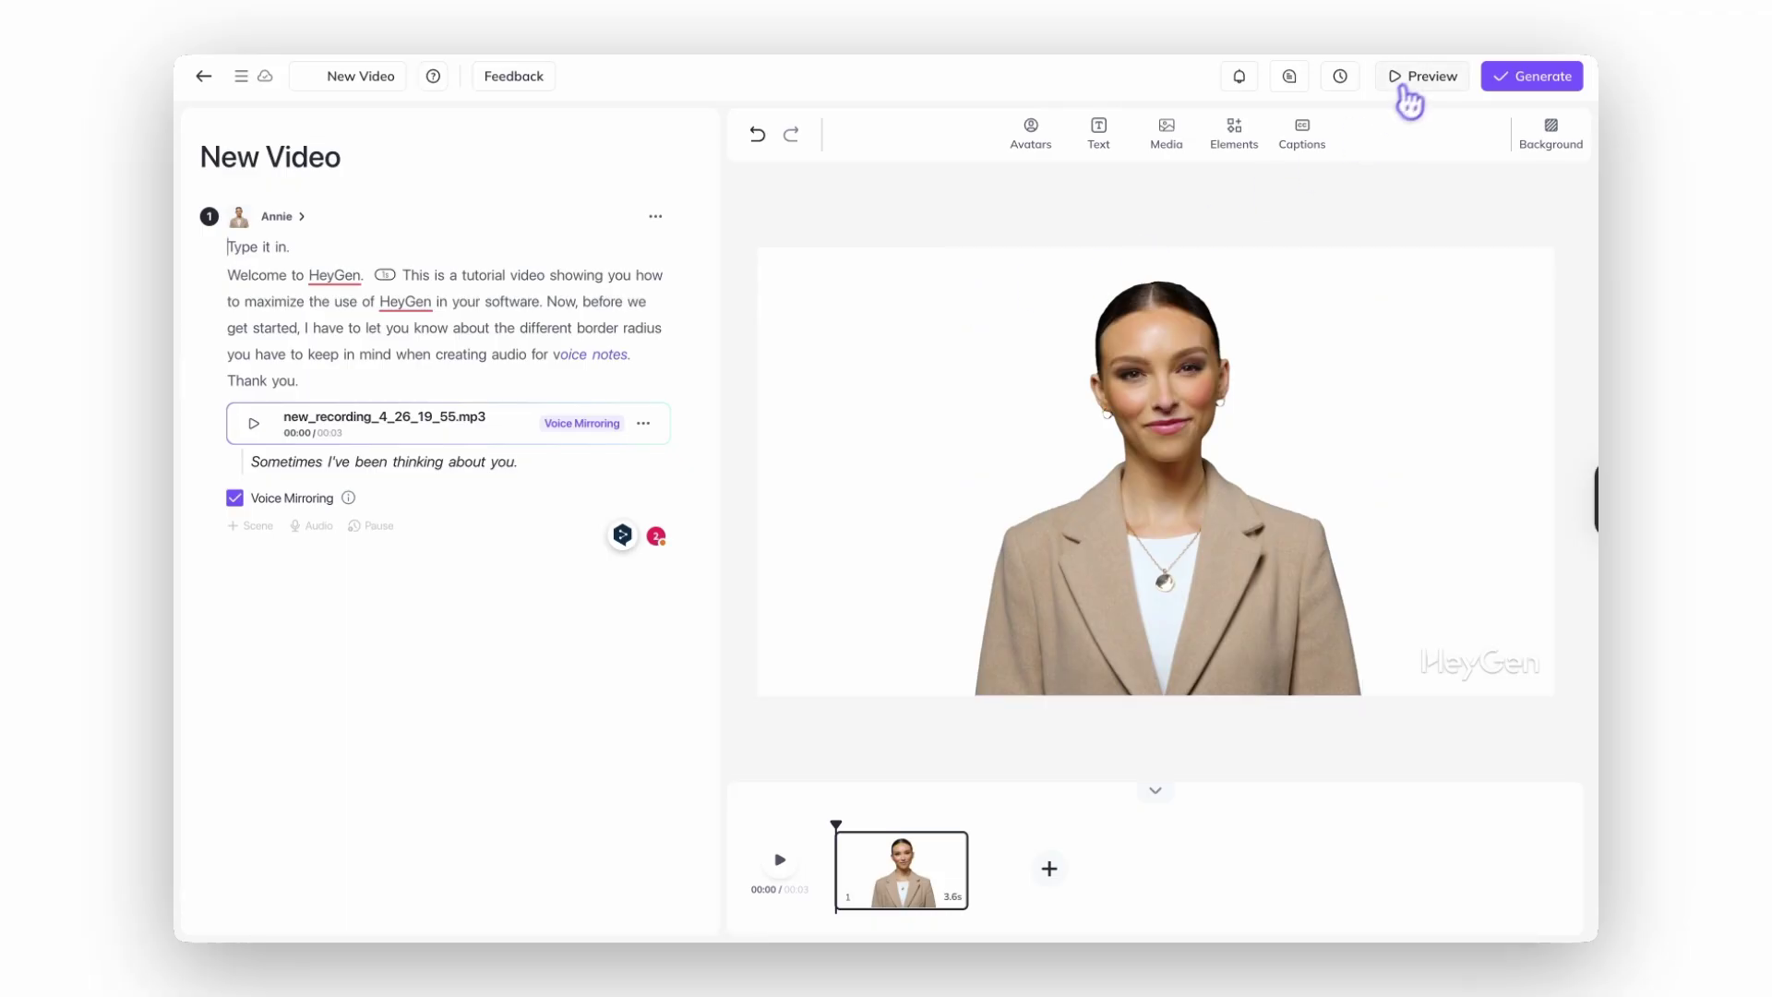
left_click(1409, 83)
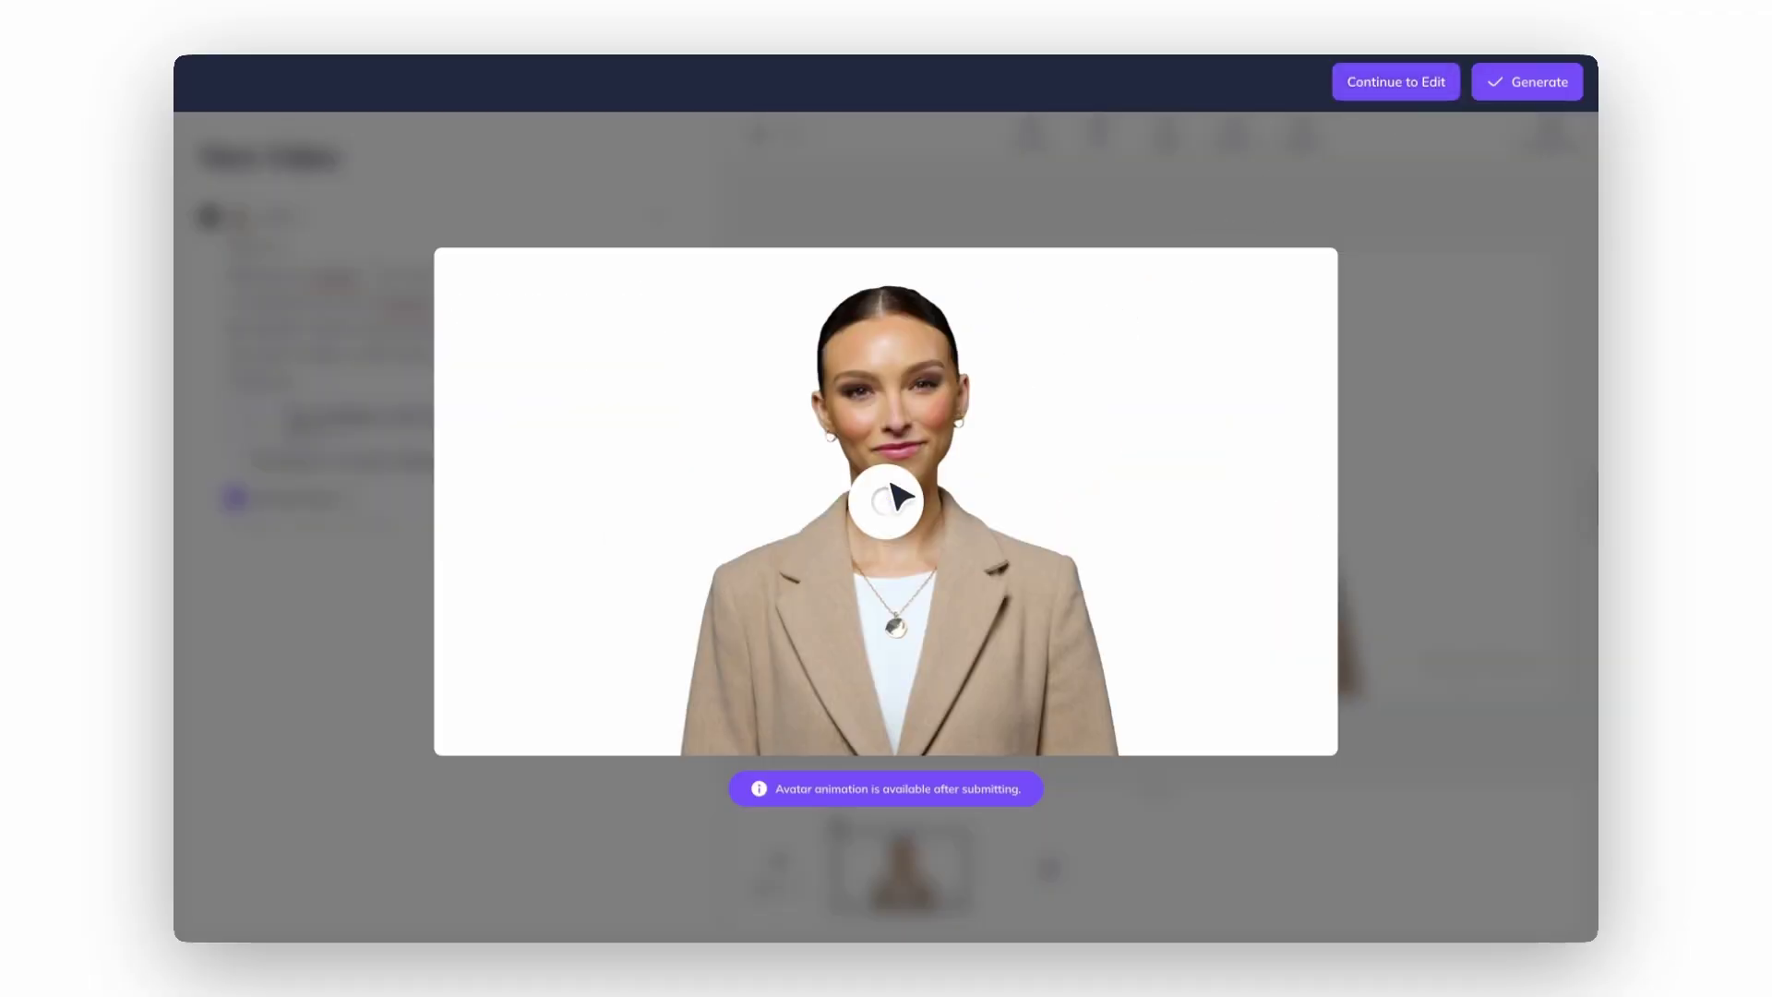